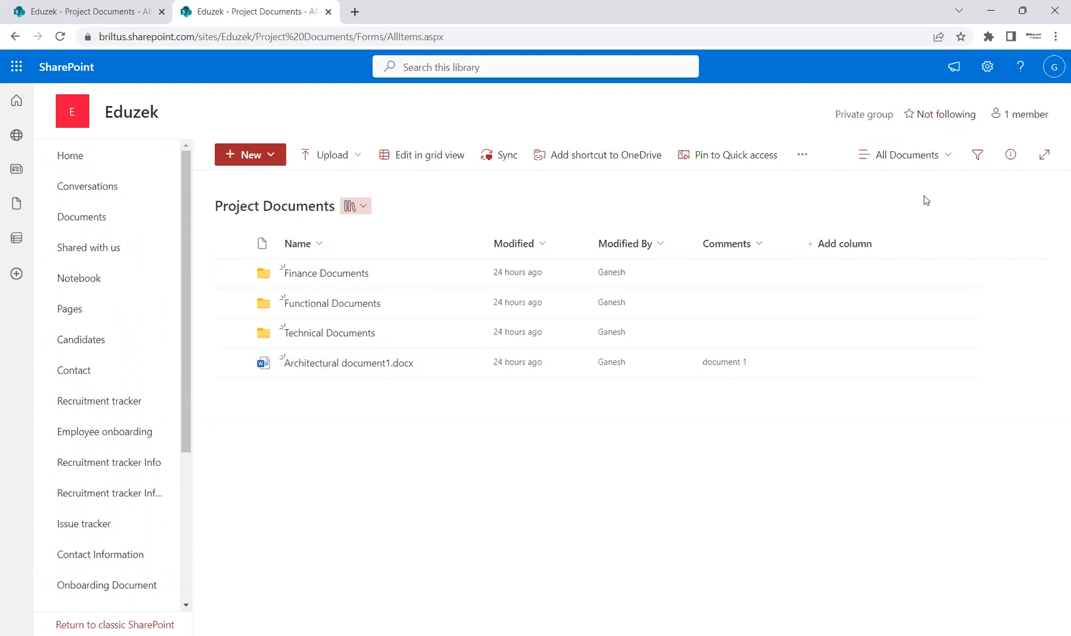
Edit the current All Documents view to hide the Modified By column and display the Created and ID columns.
click(952, 161)
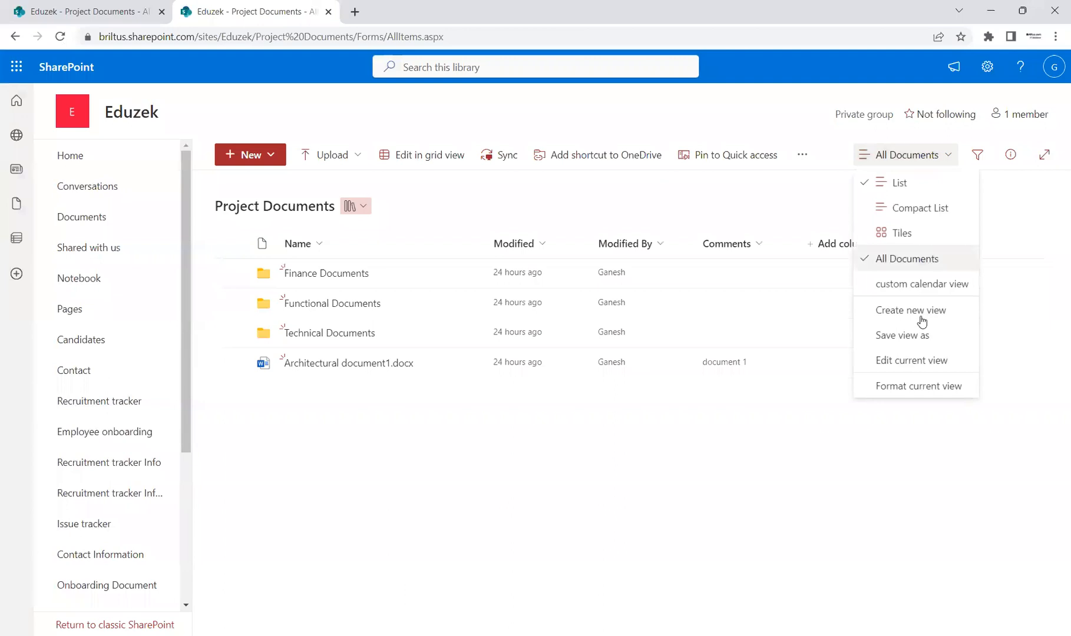
click(929, 361)
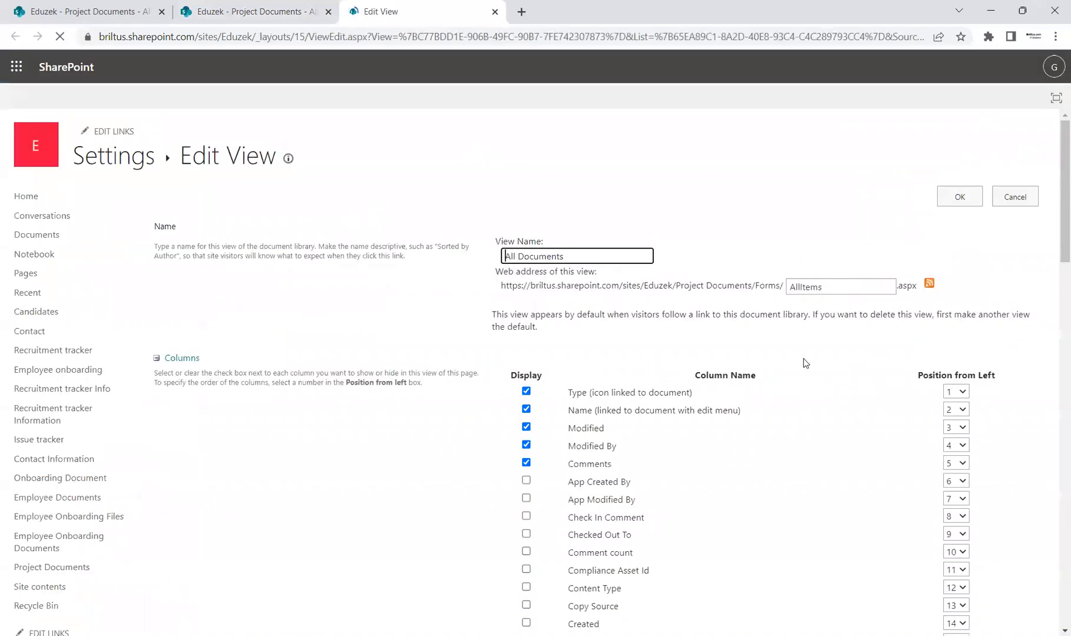
scroll(1053, 220, down, 2)
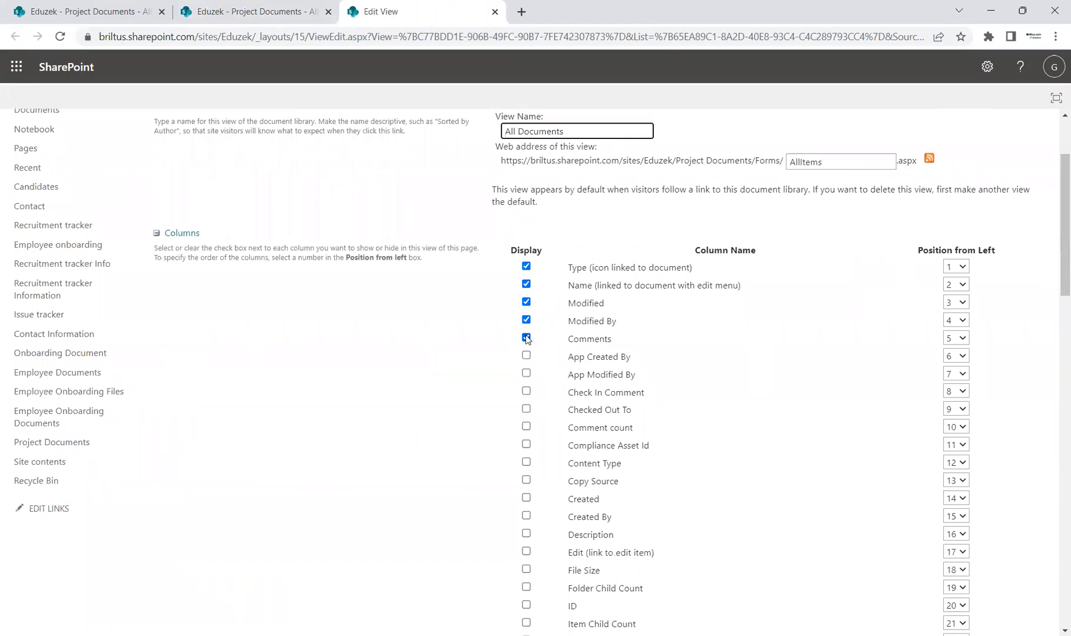
drag(1054, 224, 1054, 245)
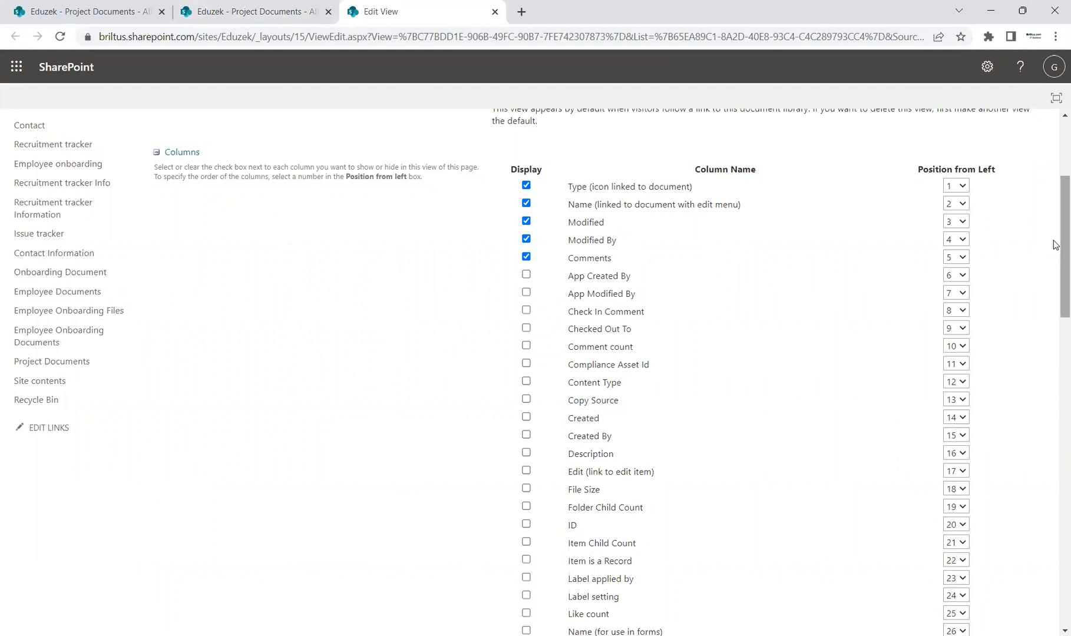
click(525, 239)
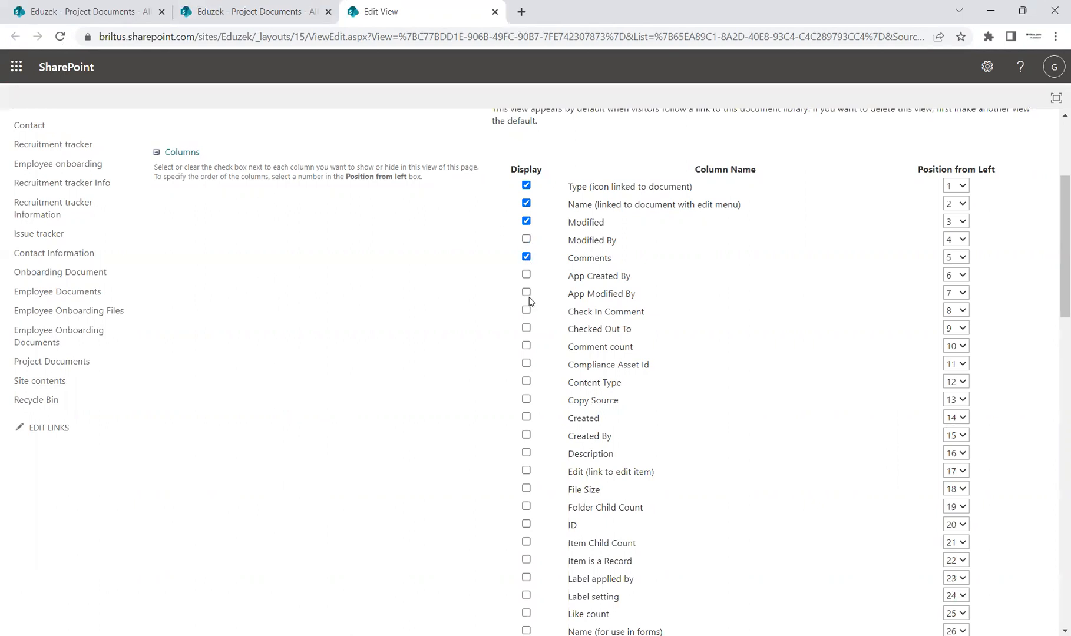
click(526, 417)
scroll(1053, 292, up, 1)
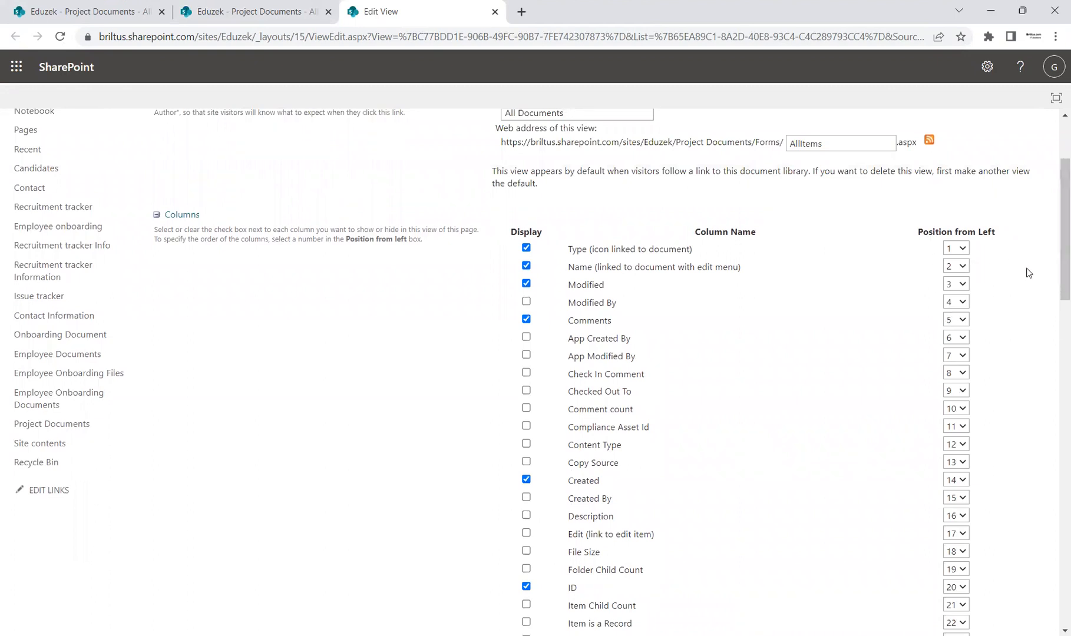
Filter the view to show items only when the Created column is equal to [Today].
drag(1053, 268, 1054, 418)
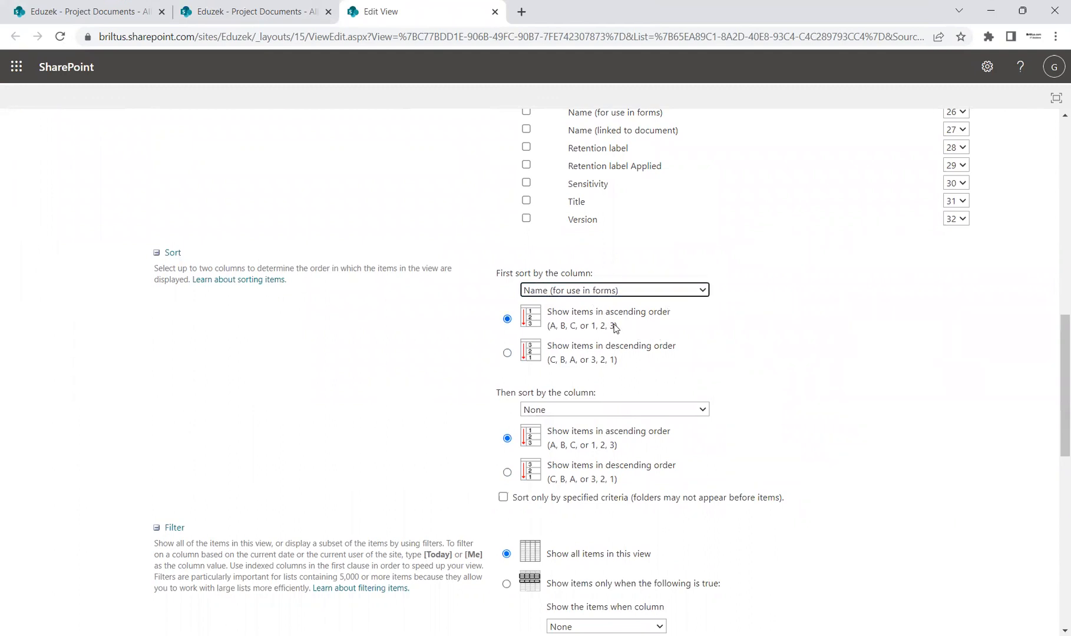
scroll(1053, 406, down, 3)
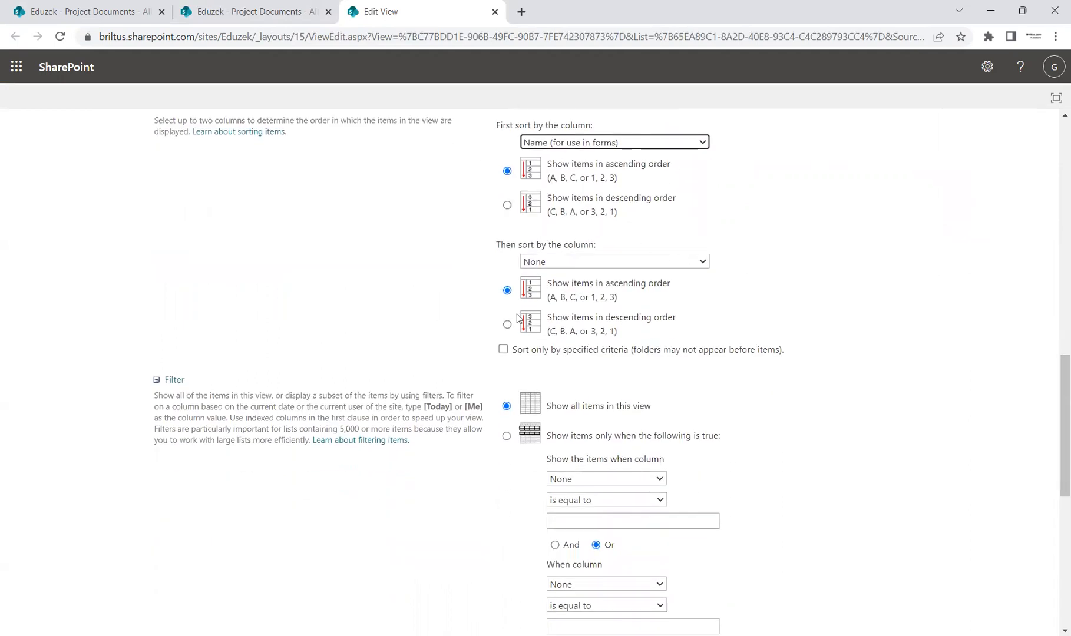
drag(1054, 404, 1054, 439)
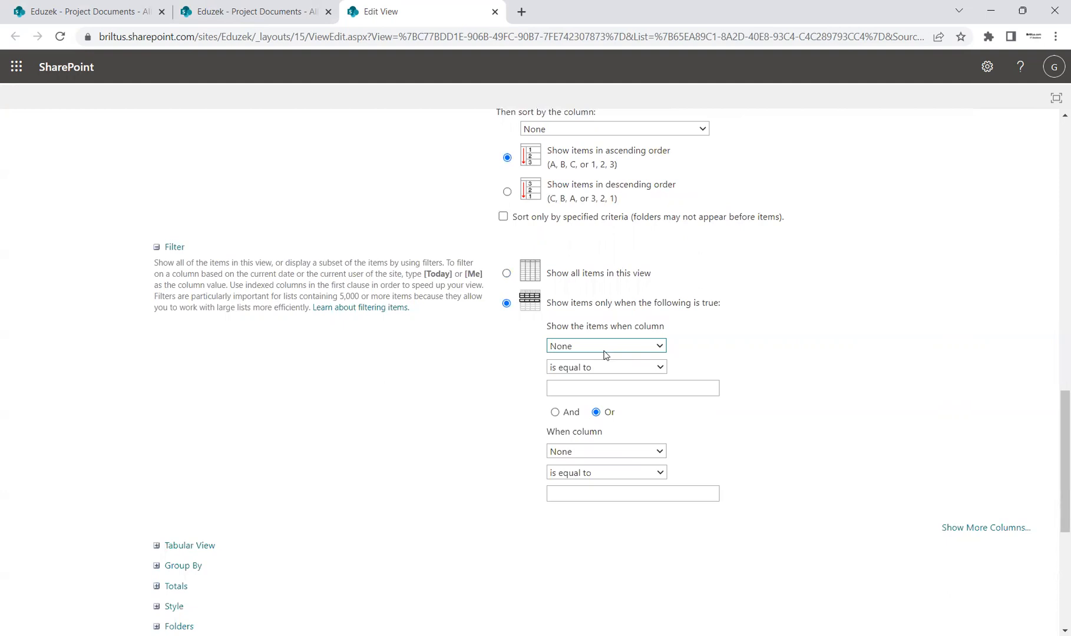
click(632, 435)
click(577, 387)
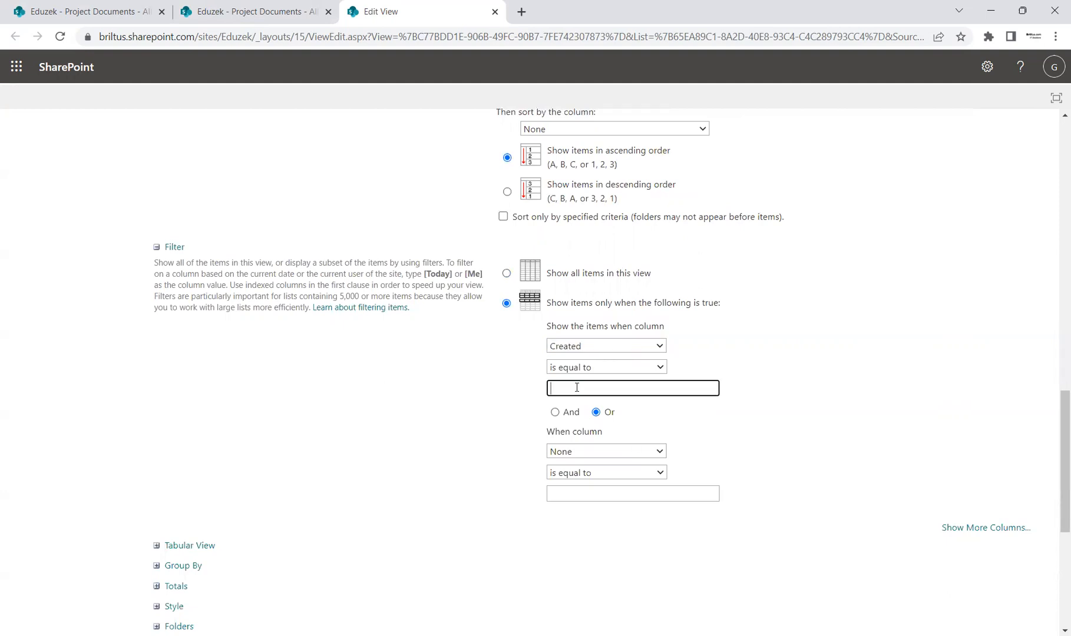
text([)
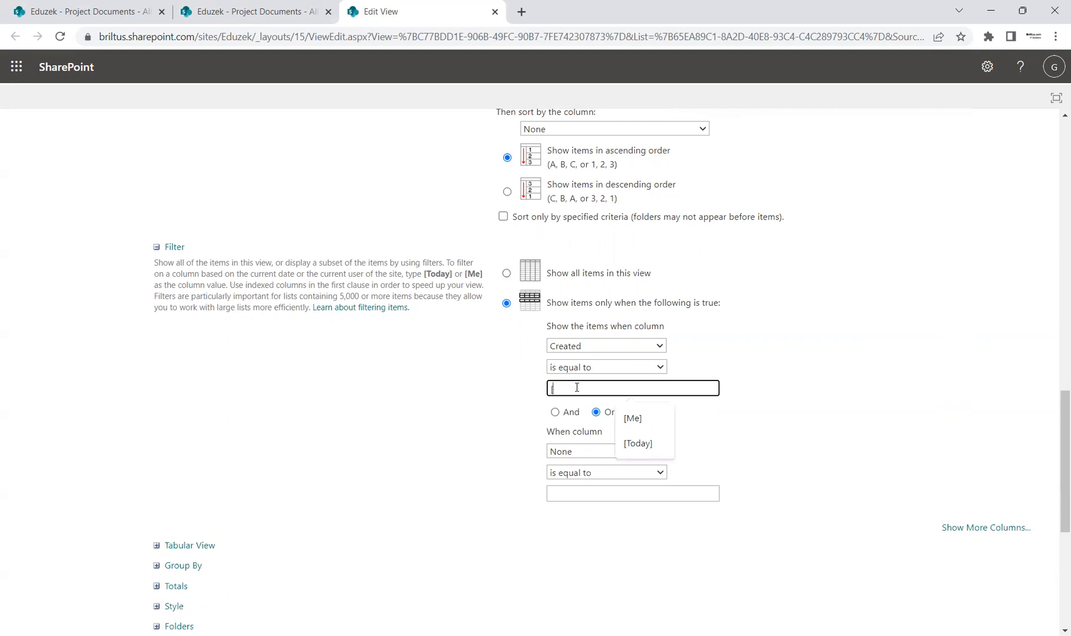
text(Today])
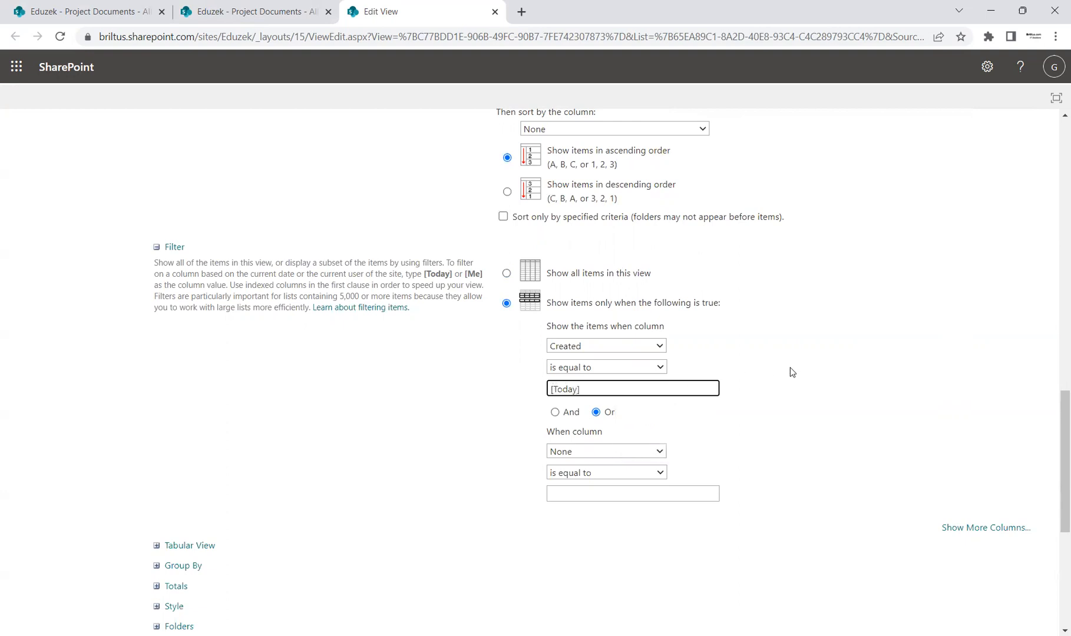
click(792, 372)
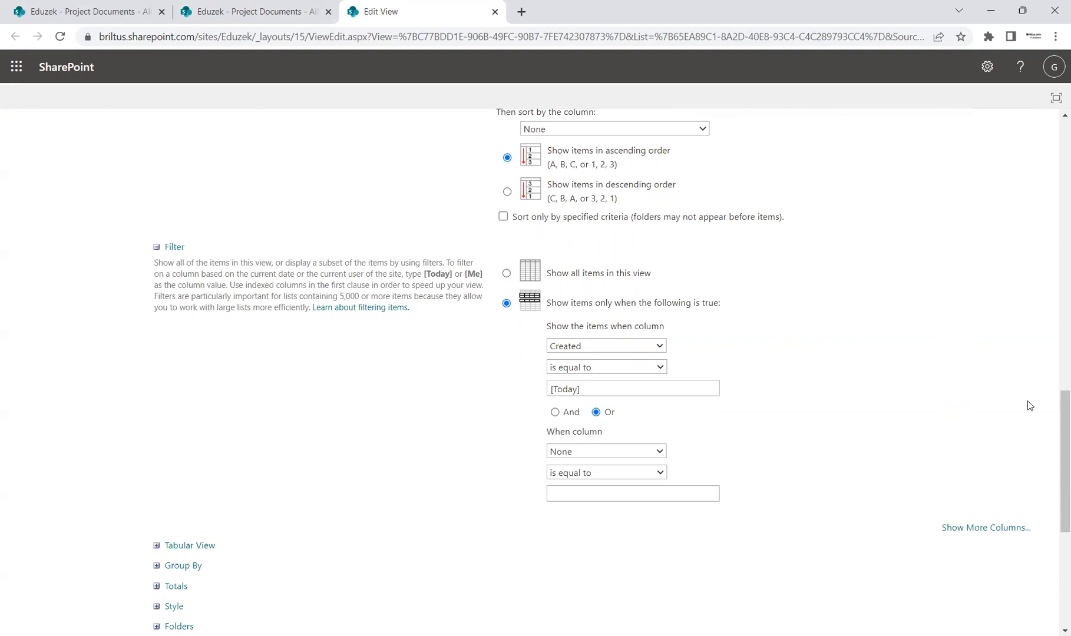
Expand the Tabular View settings and group the view's items first by the Created column.
drag(1054, 426, 1054, 466)
scroll(1054, 466, down, 1)
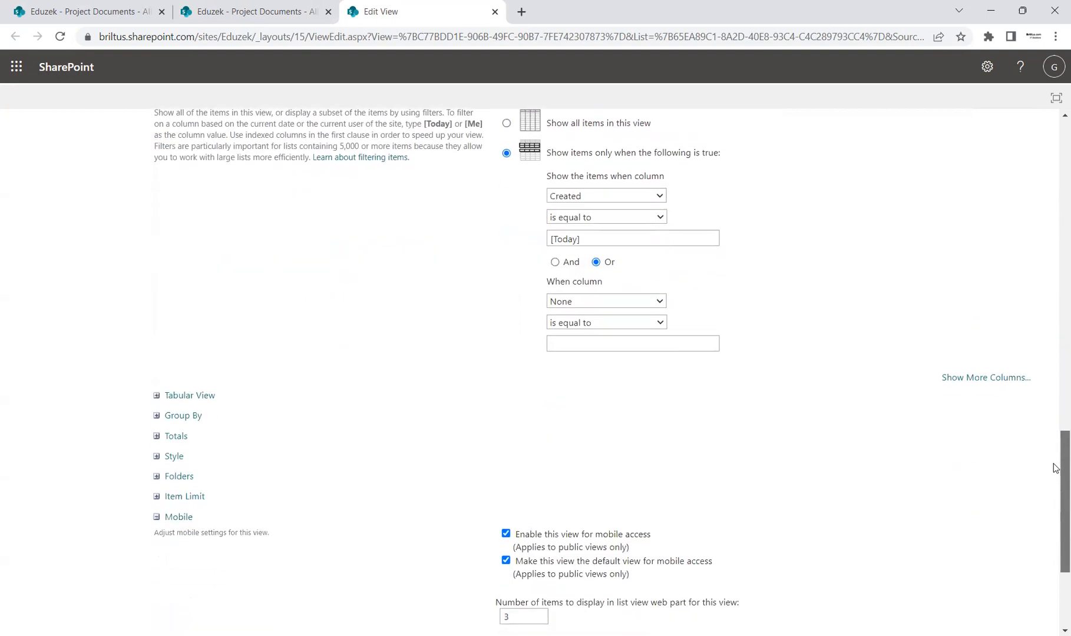
click(156, 395)
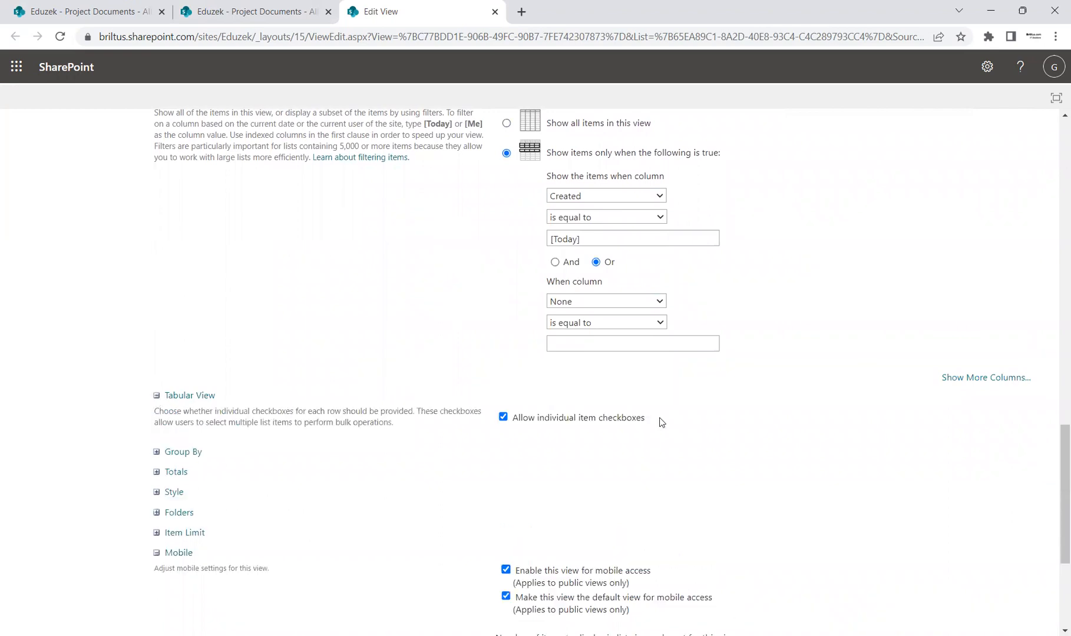
drag(1054, 443, 1053, 455)
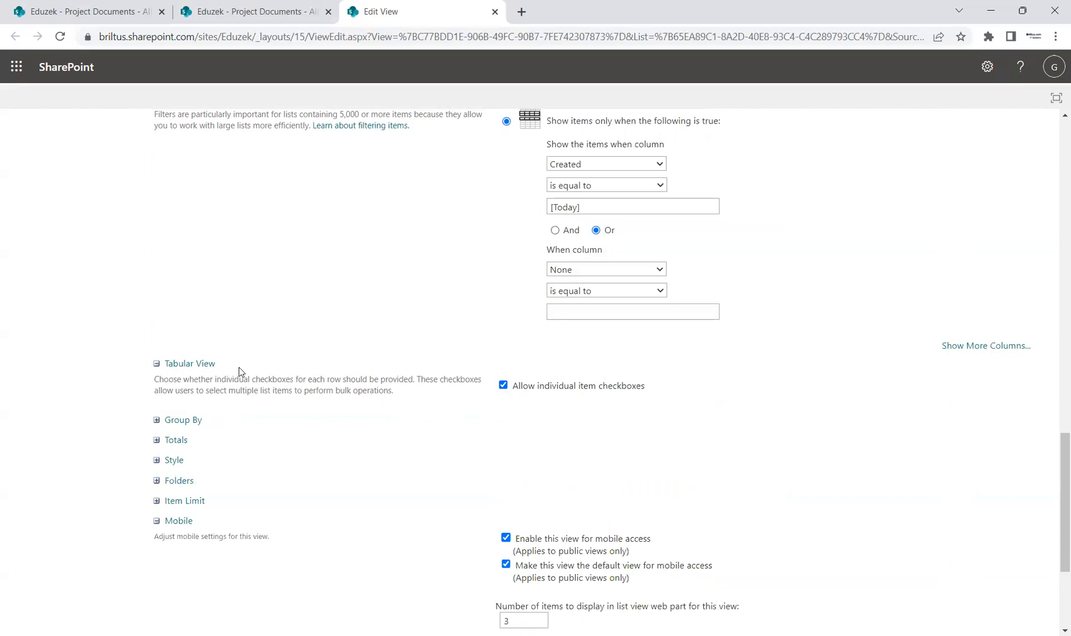
click(157, 420)
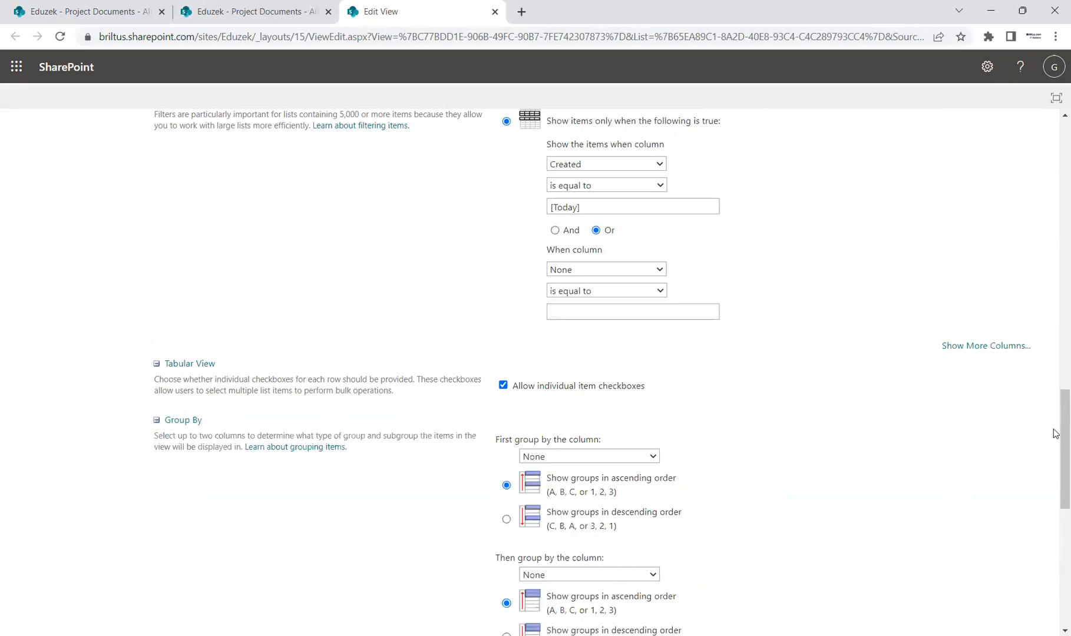
scroll(1053, 459, down, 2)
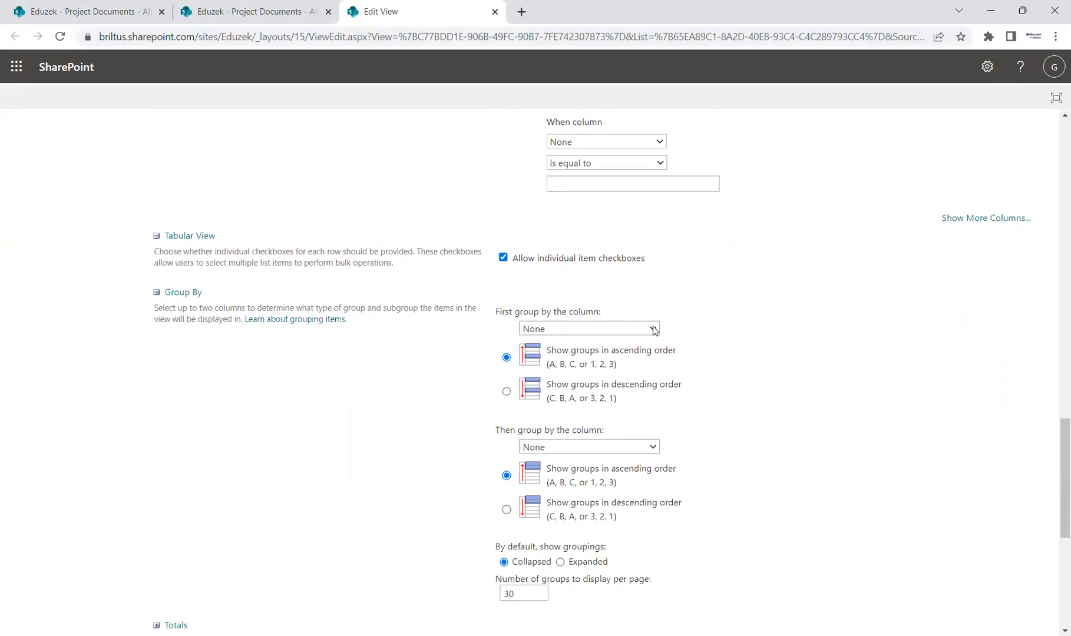
click(672, 350)
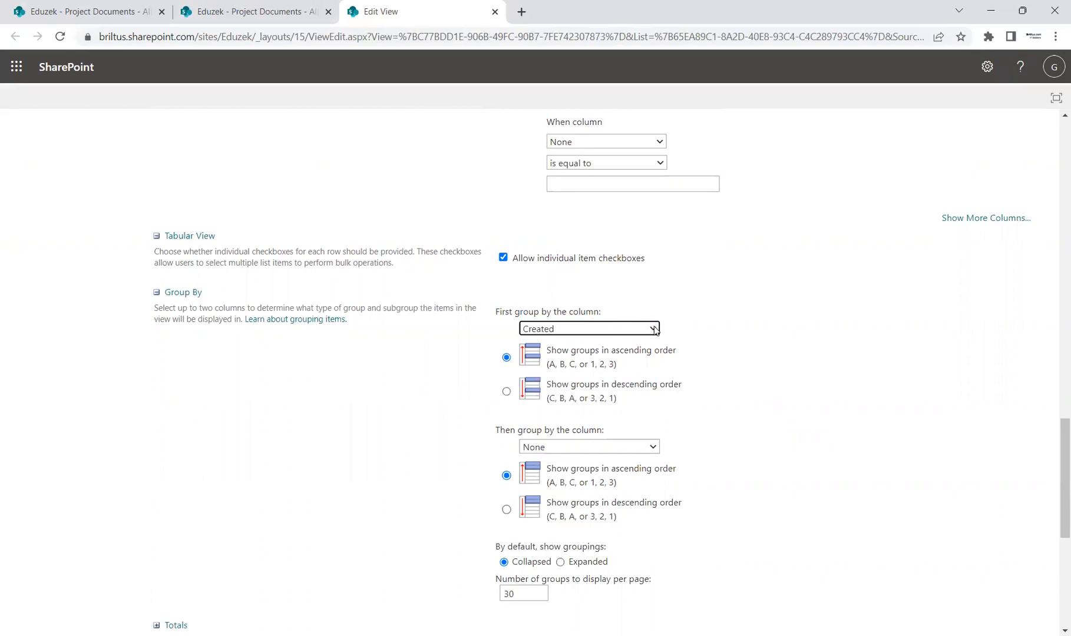
click(655, 329)
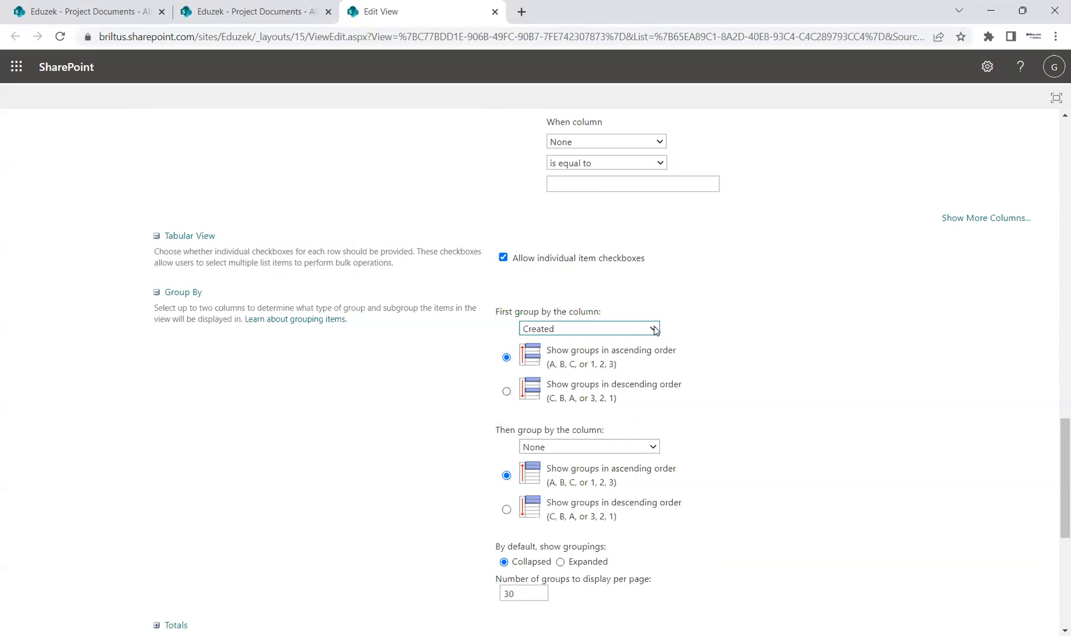
Set the totals for the Comments and Created columns to Count.
drag(1053, 447, 1053, 495)
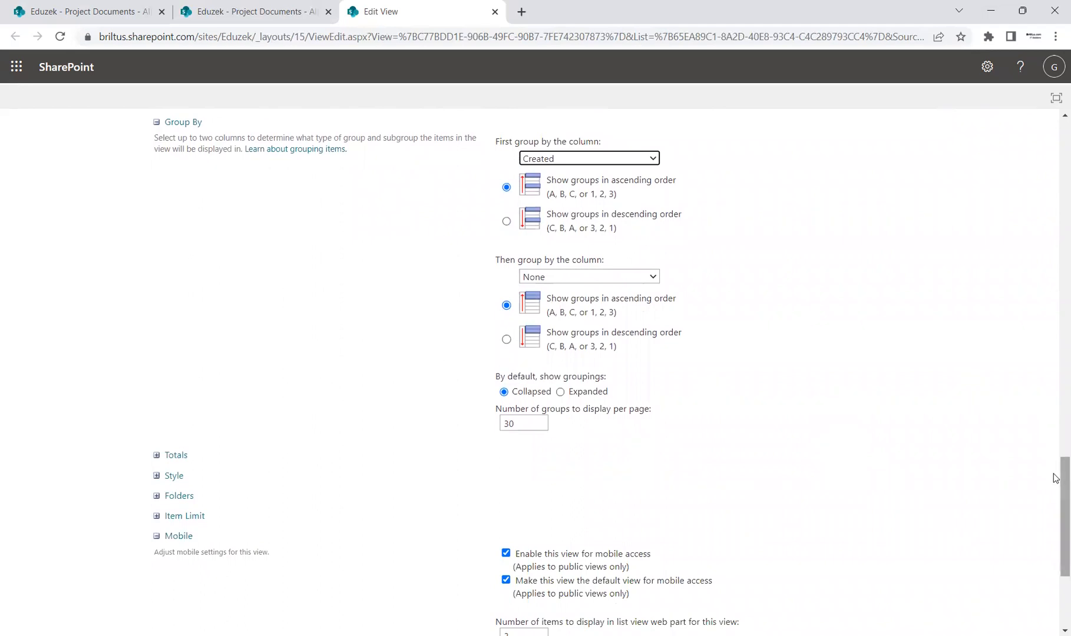
drag(1056, 492, 1054, 500)
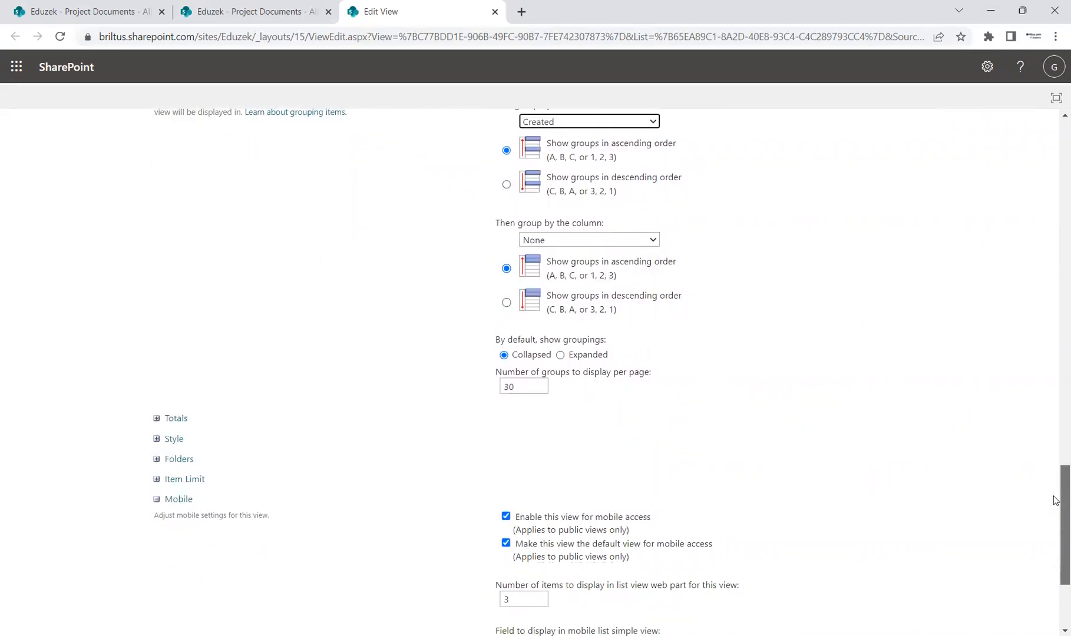
click(156, 419)
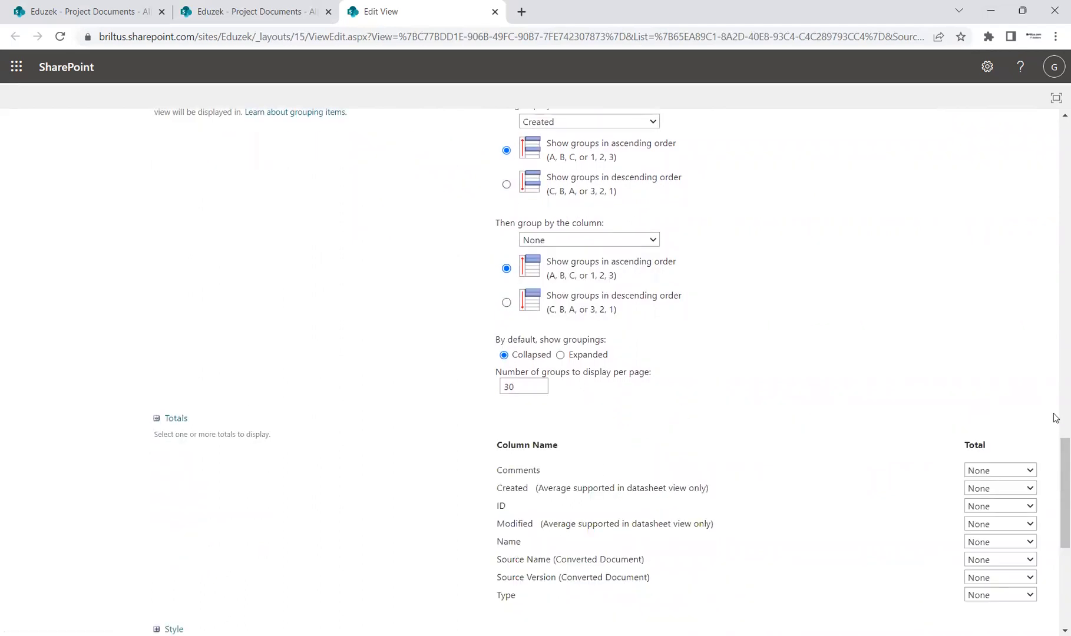
drag(1055, 502, 1054, 530)
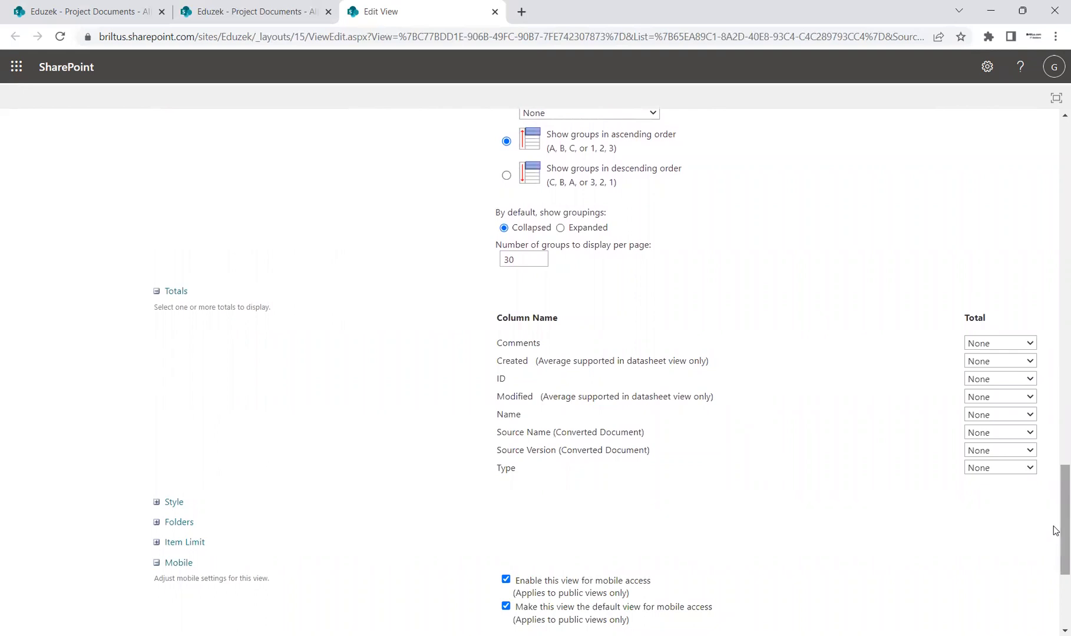
click(1020, 344)
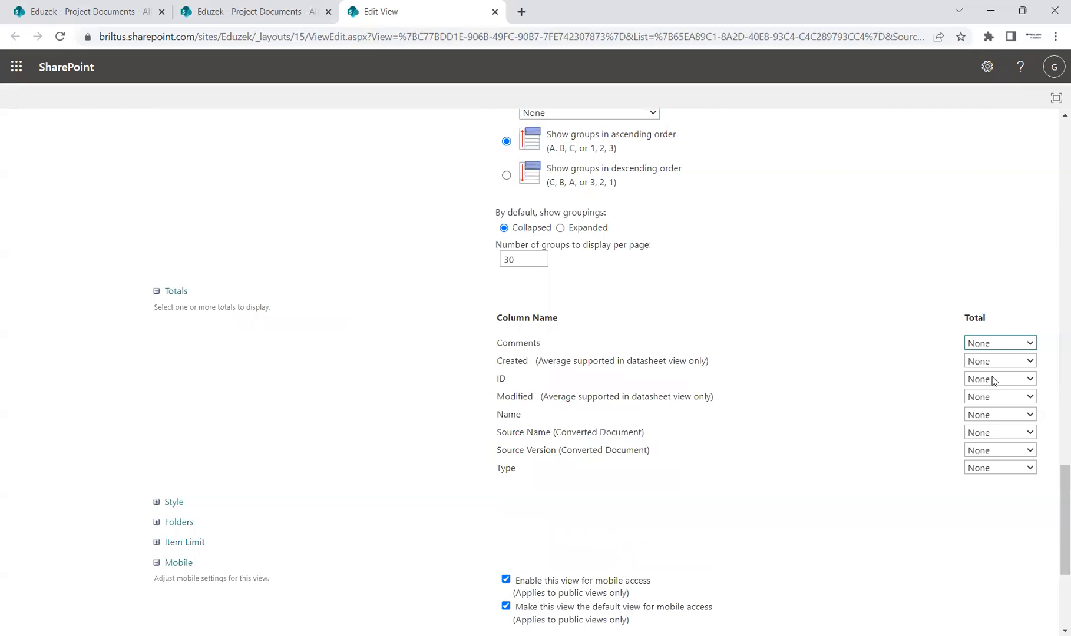
key(Down)
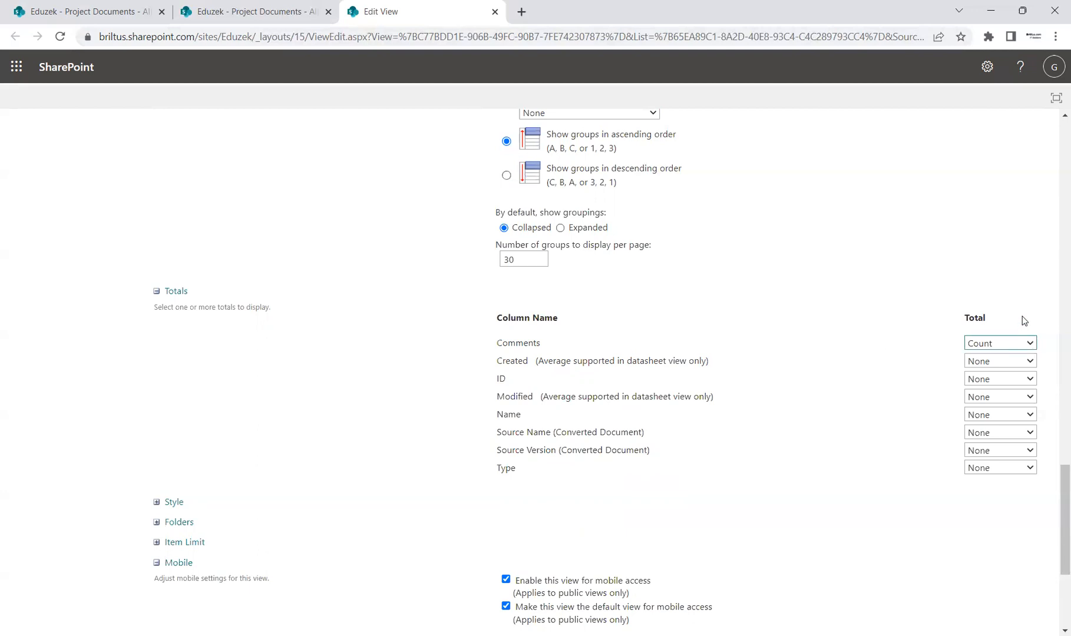
click(1025, 365)
click(1004, 387)
Expand the Style, Folders and Item Limit sections to review the view's remaining options.
drag(1054, 476, 1054, 537)
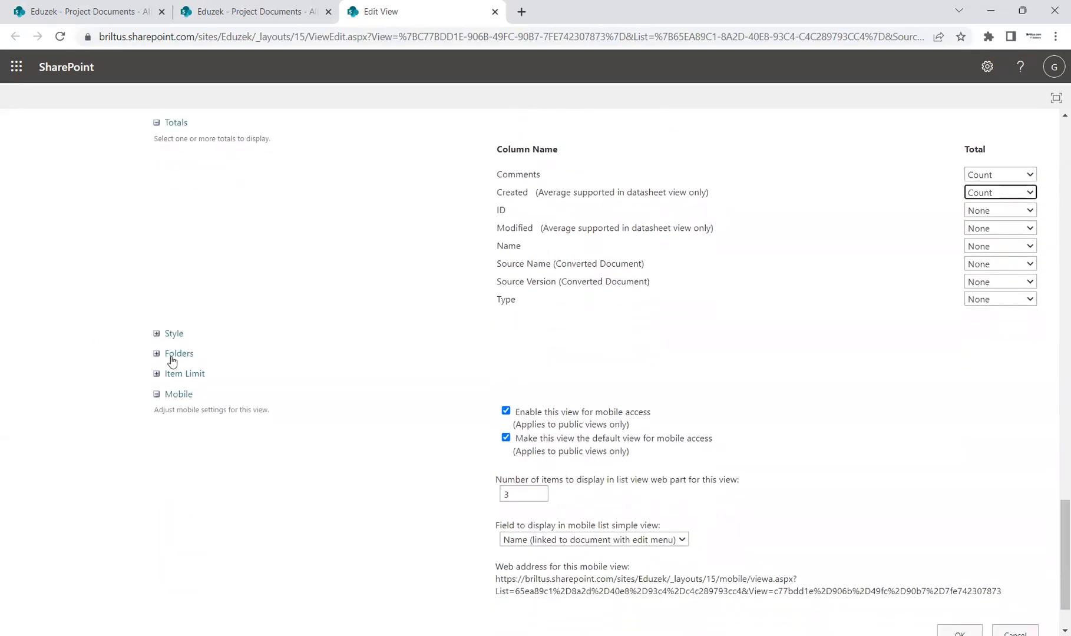
click(157, 334)
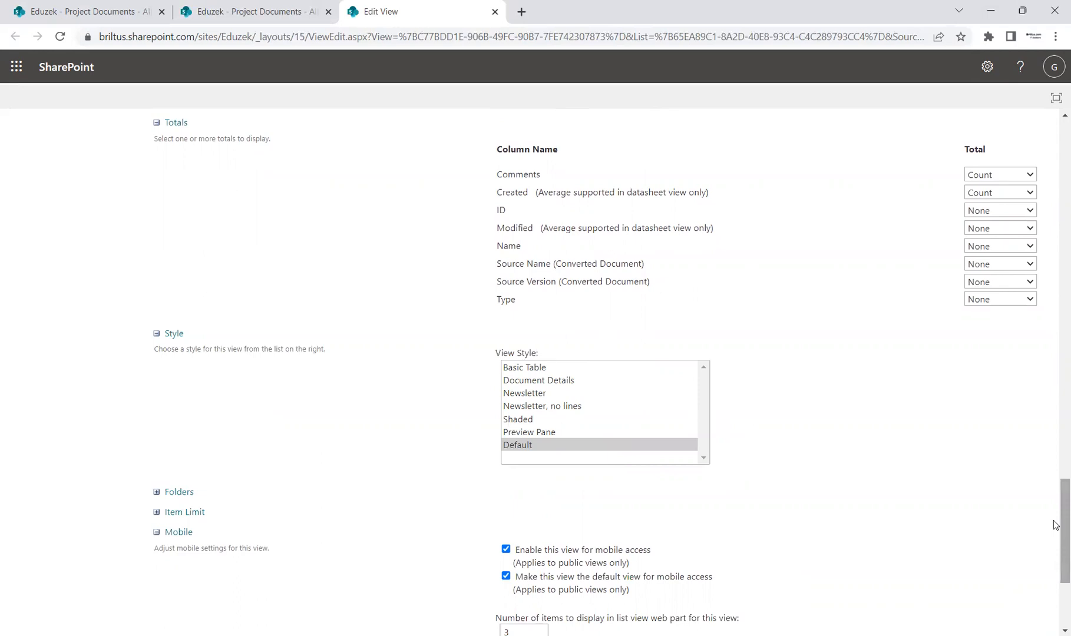
scroll(1053, 520, down, 1)
scroll(1054, 533, down, 2)
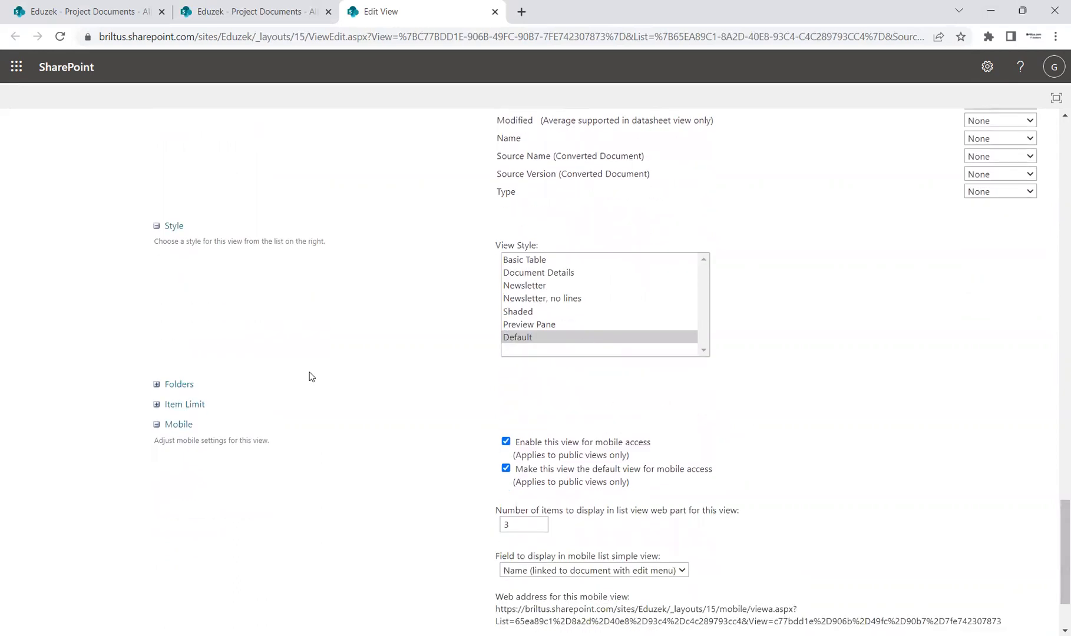
click(156, 385)
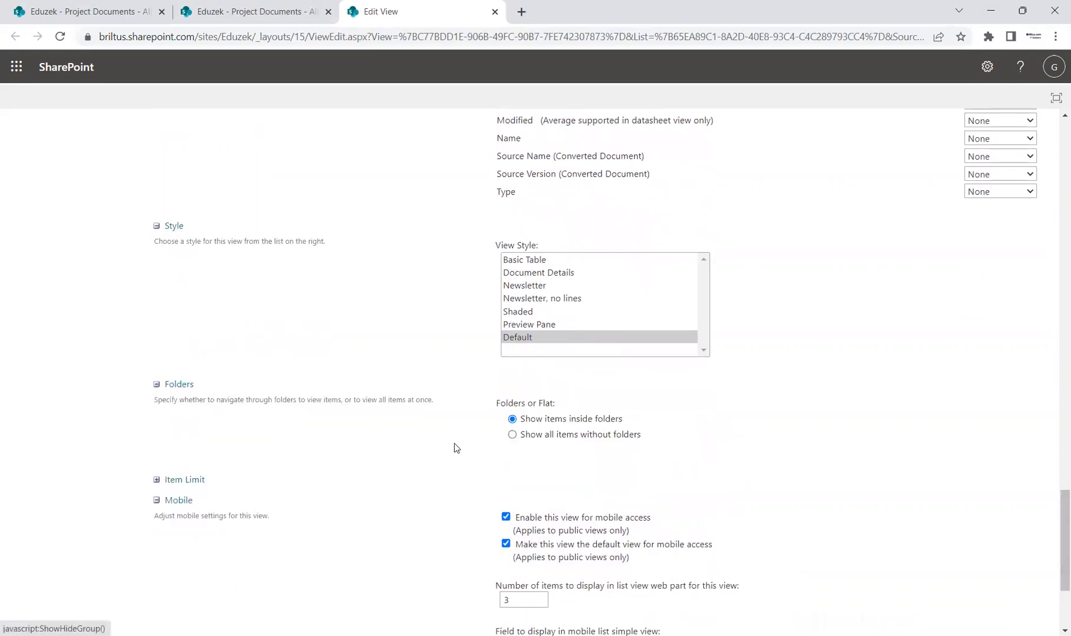
scroll(1054, 537, down, 2)
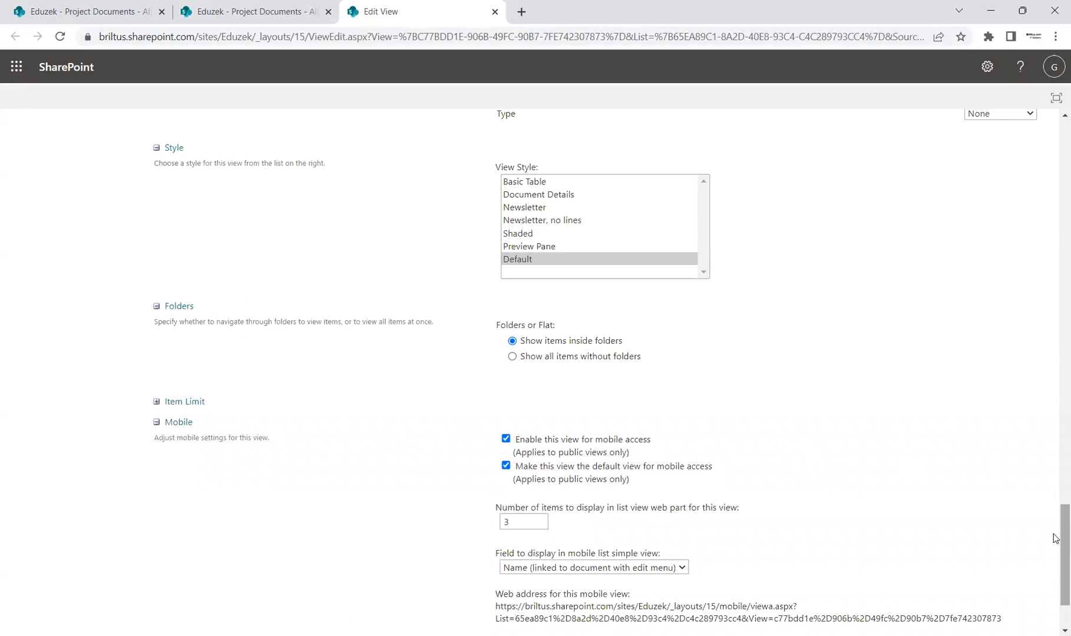
scroll(1054, 534, down, 1)
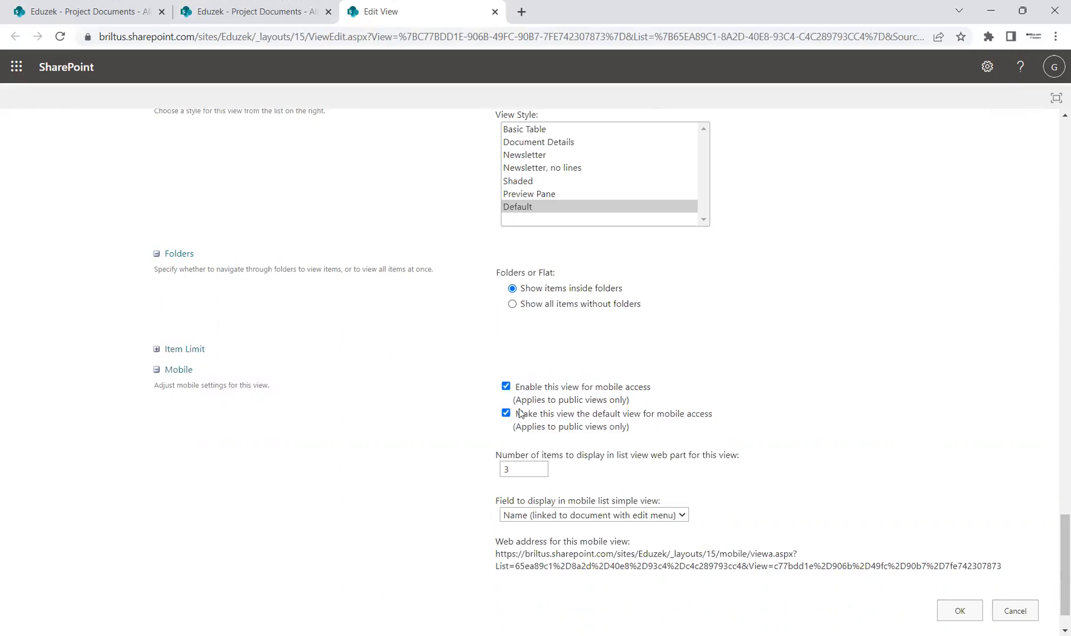
click(158, 349)
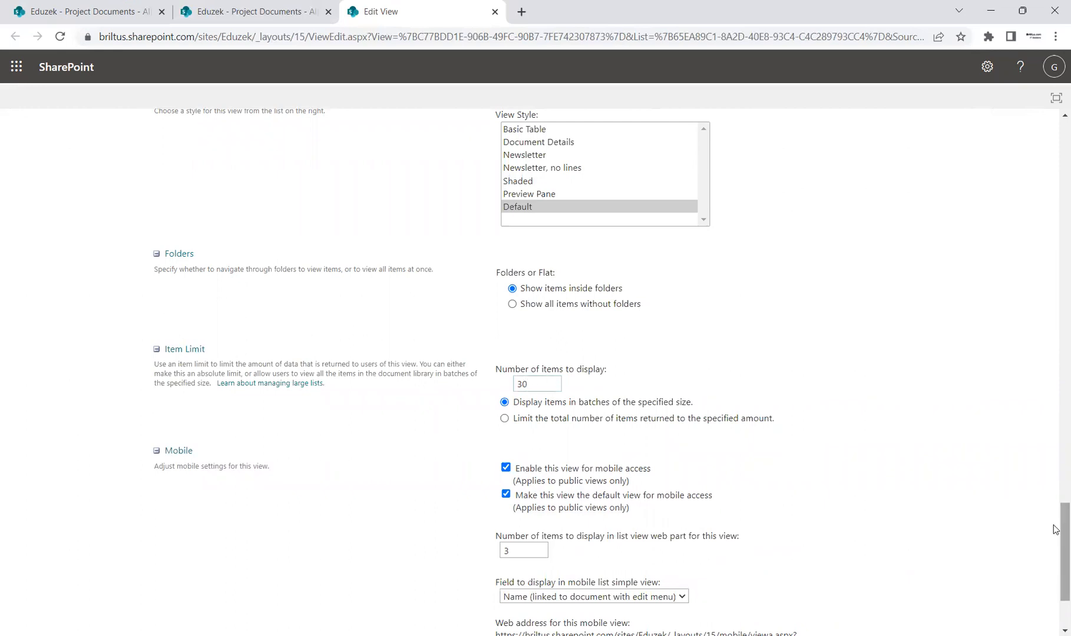
Save the edited All Documents view settings and return to the library.
scroll(1054, 563, down, 3)
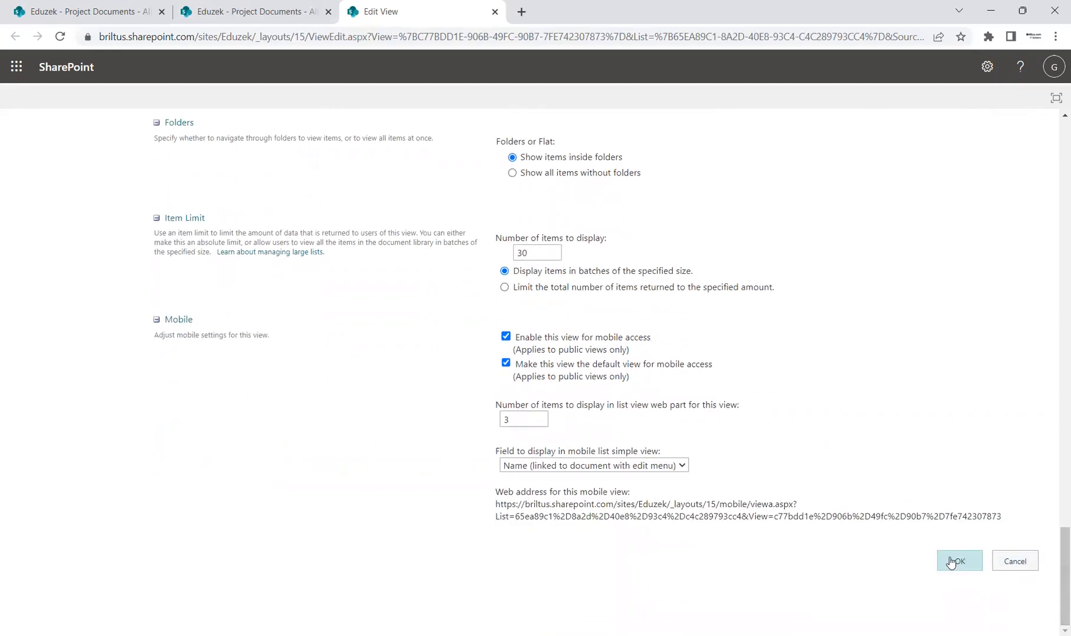
click(950, 562)
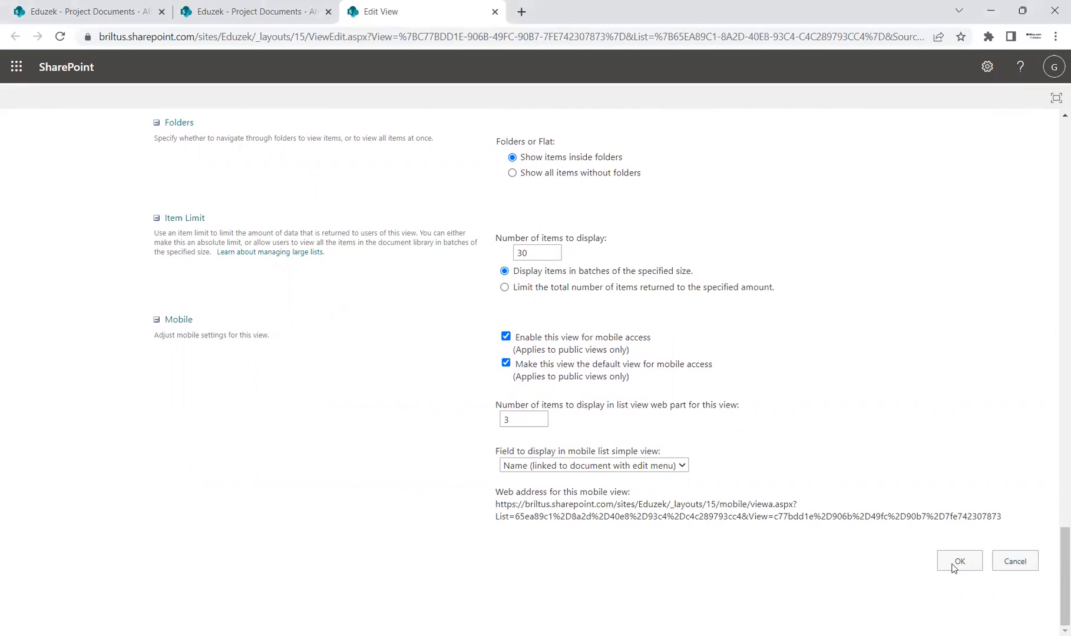
click(952, 564)
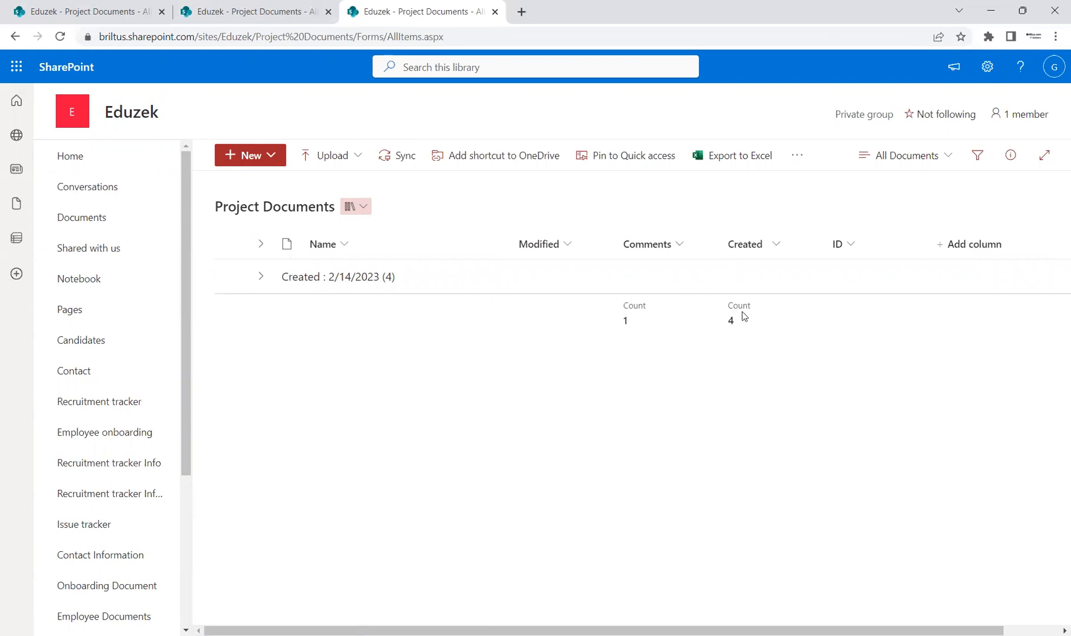
Expand the Created date group to inspect its documents and column counts, and collapse it again.
click(259, 276)
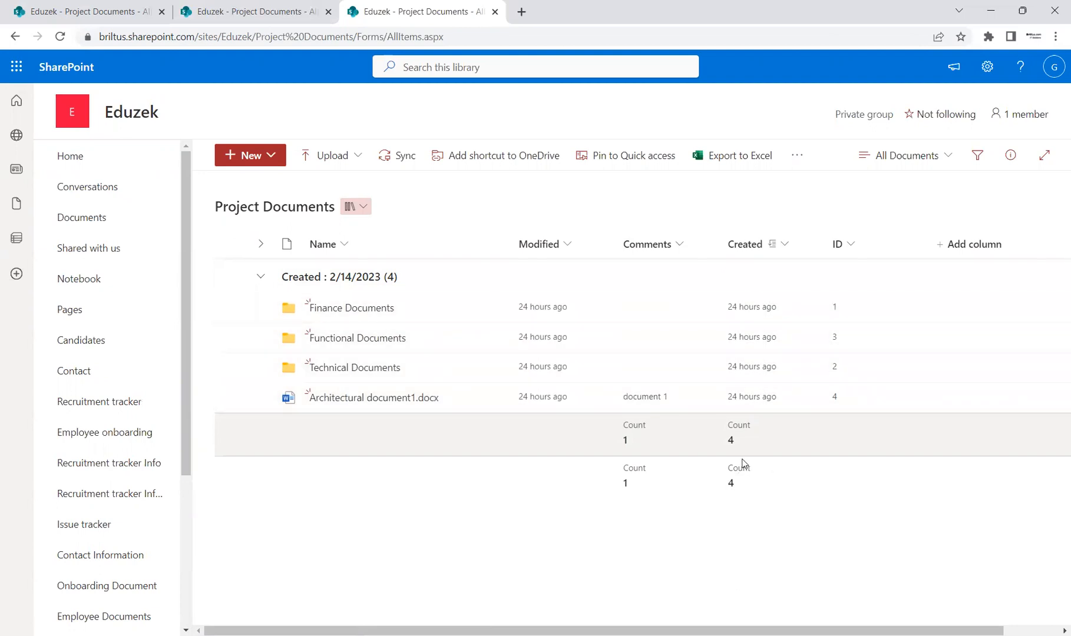
click(259, 277)
click(259, 277)
click(260, 277)
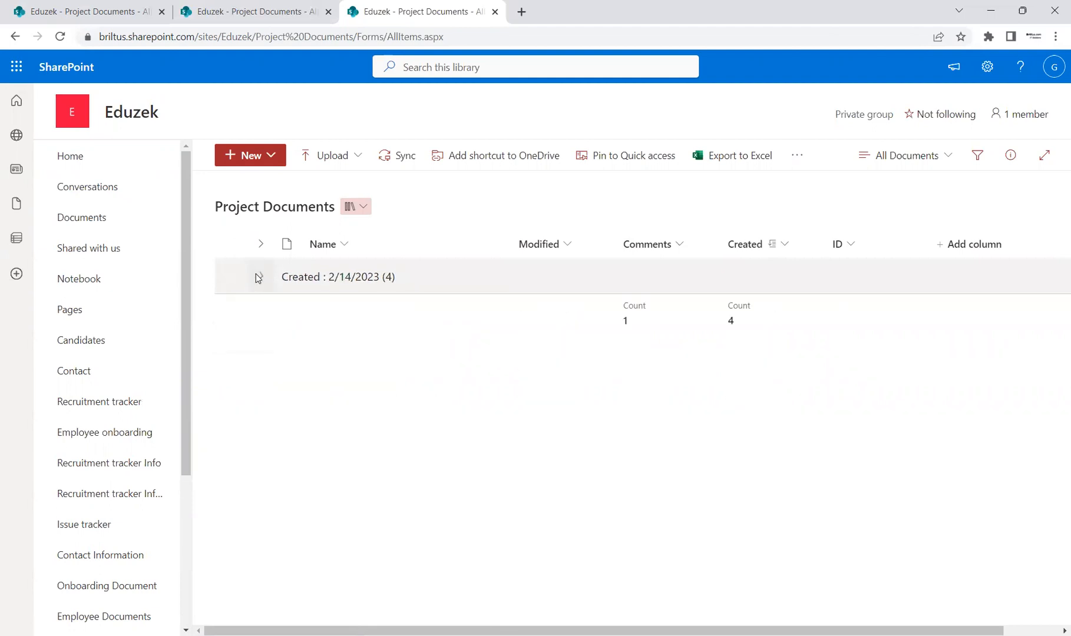
Switch to the PowerPoint presentation and review its Agenda slide.
click(946, 156)
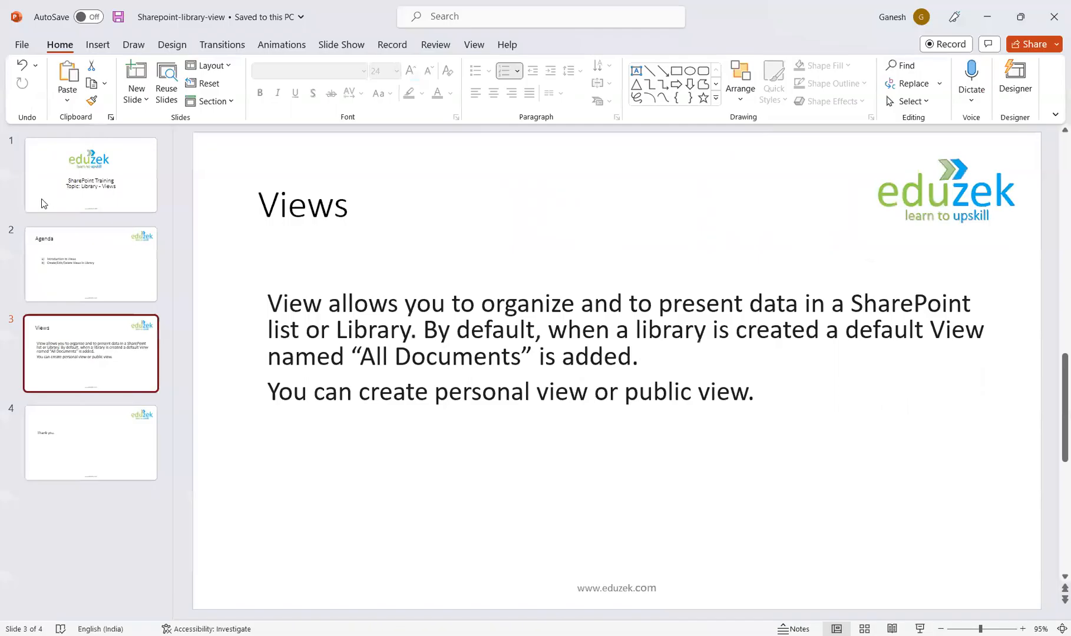
click(70, 248)
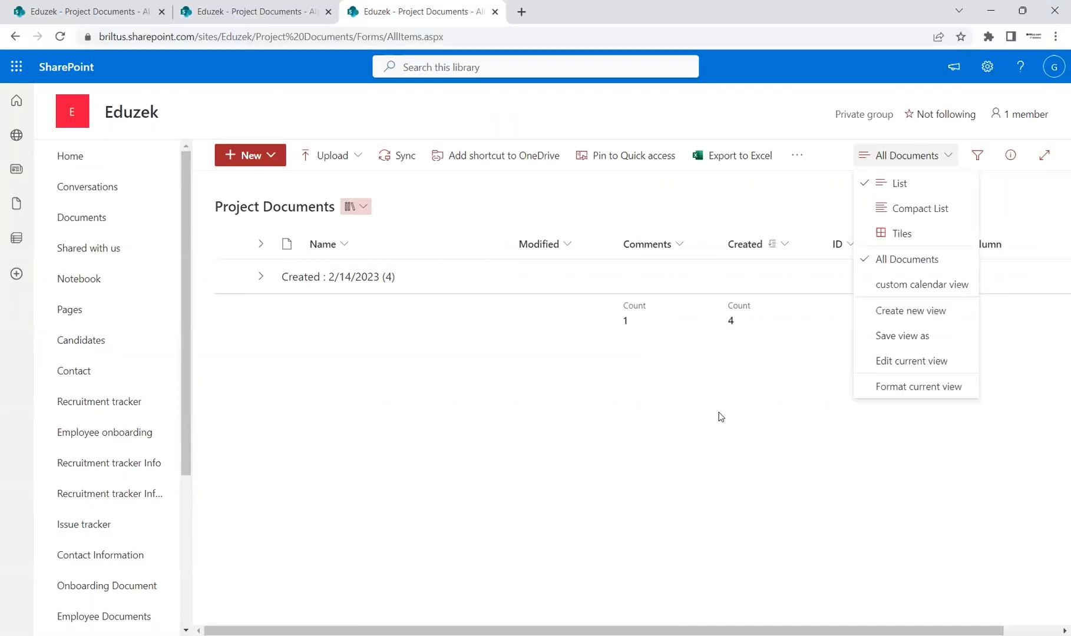
click(718, 413)
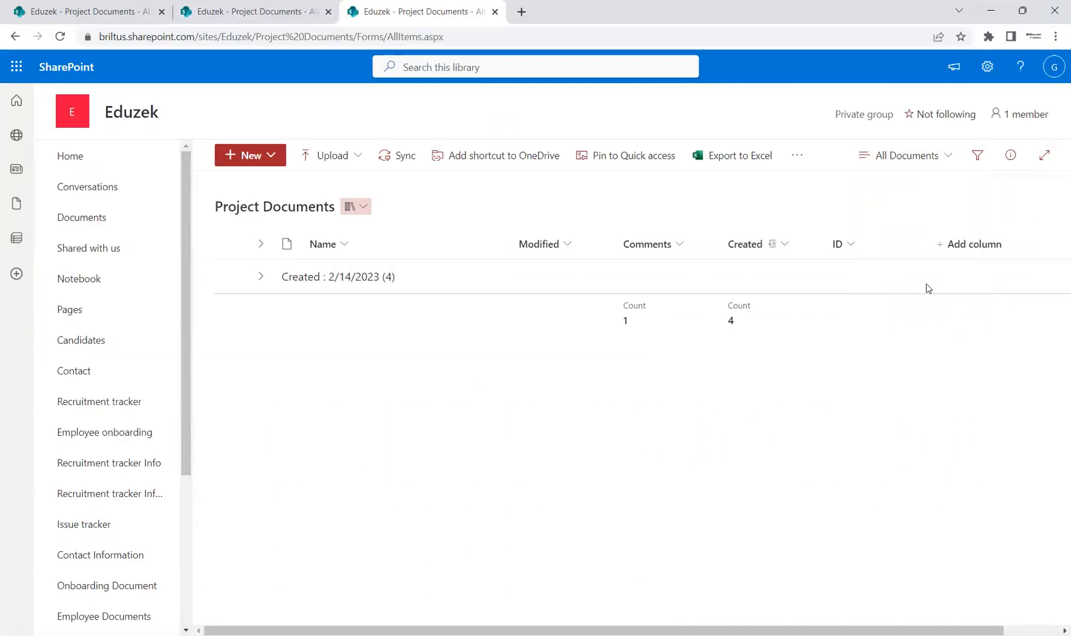
Create a new public list view of the Project Documents library named "custom list view".
click(945, 162)
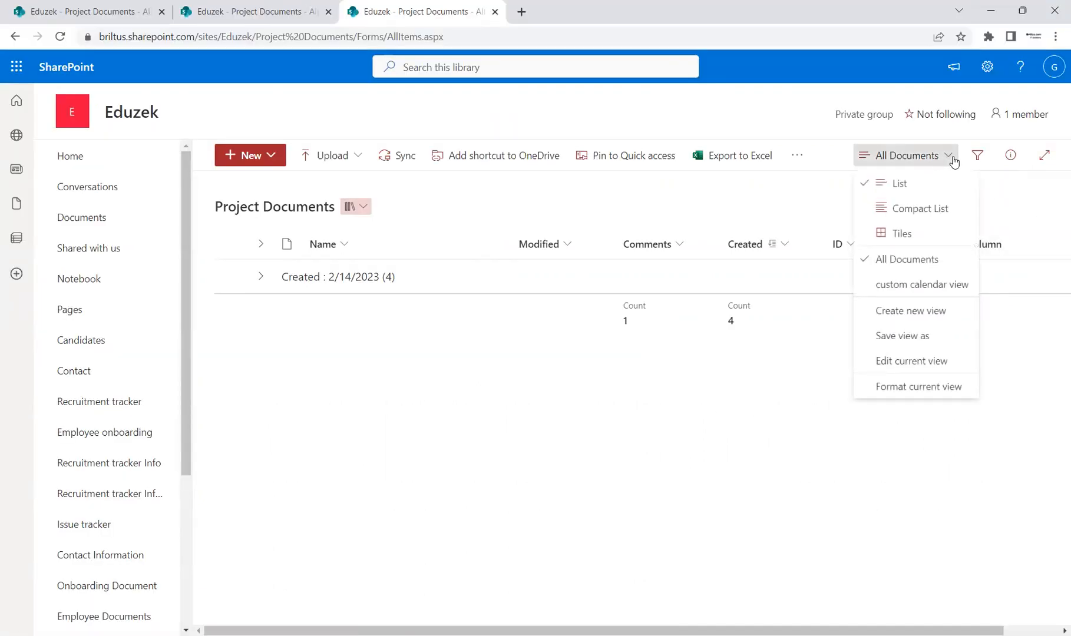
click(927, 313)
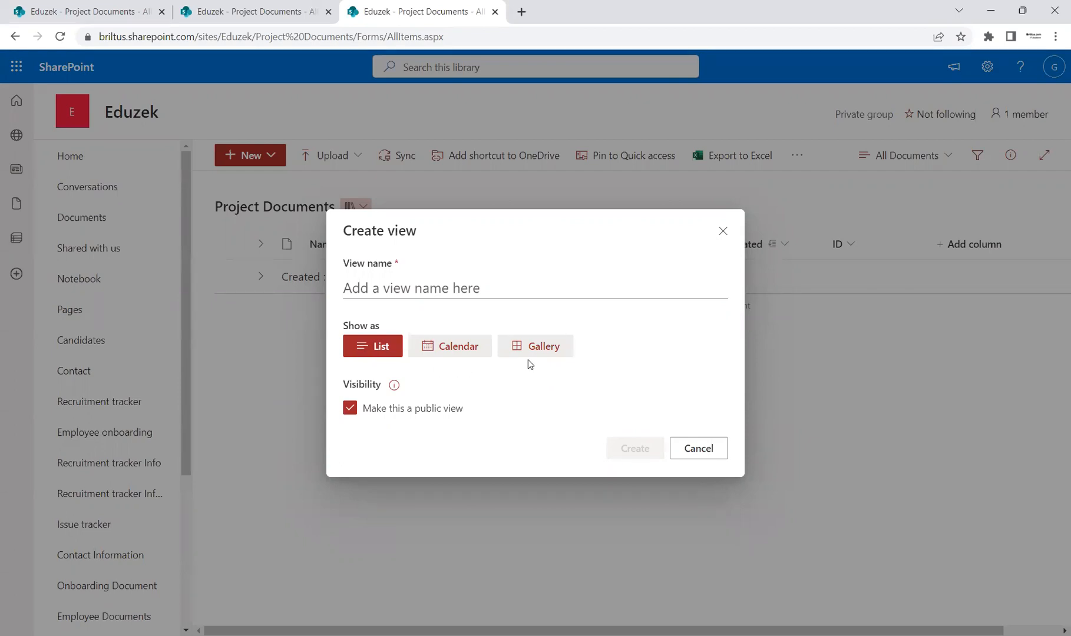
click(424, 281)
text(custom list view)
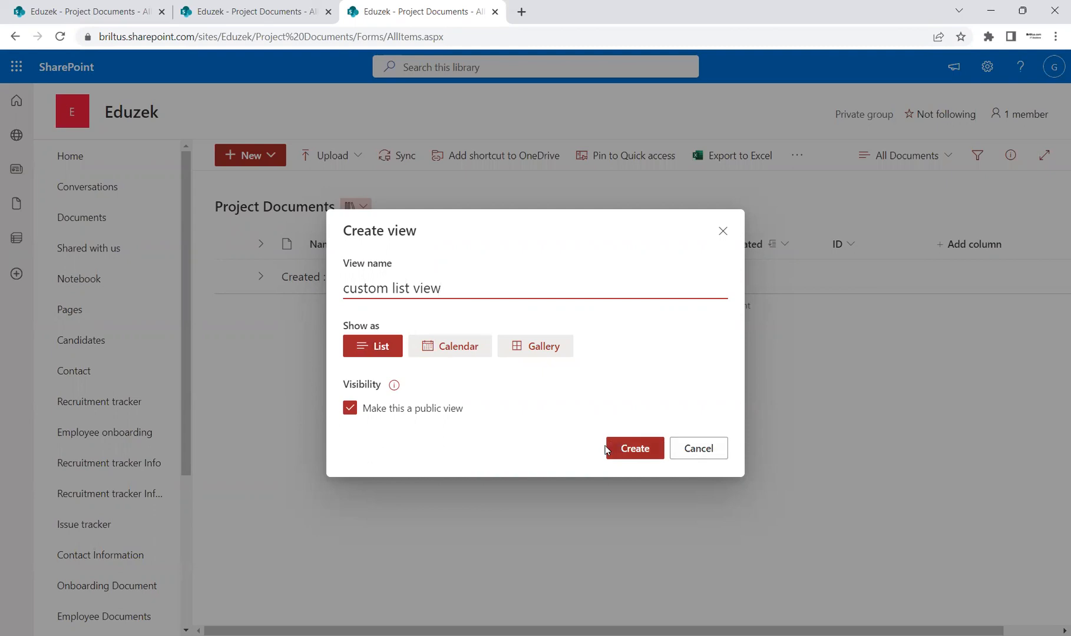
click(629, 448)
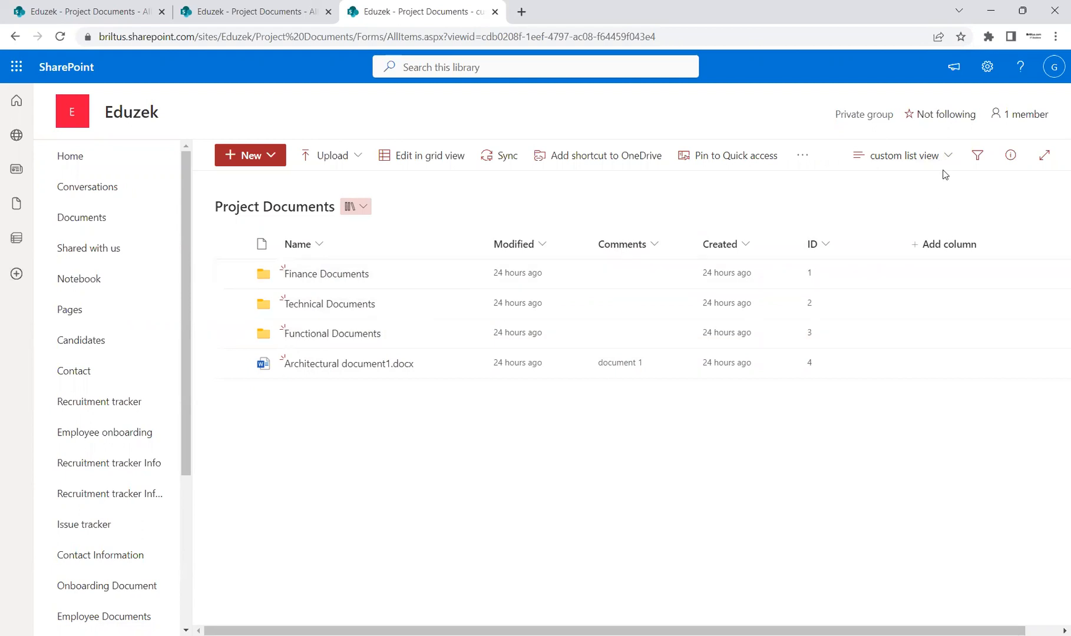
Switch to the All Documents view, inspect its Created date group, and return to custom list view for comparison.
click(946, 161)
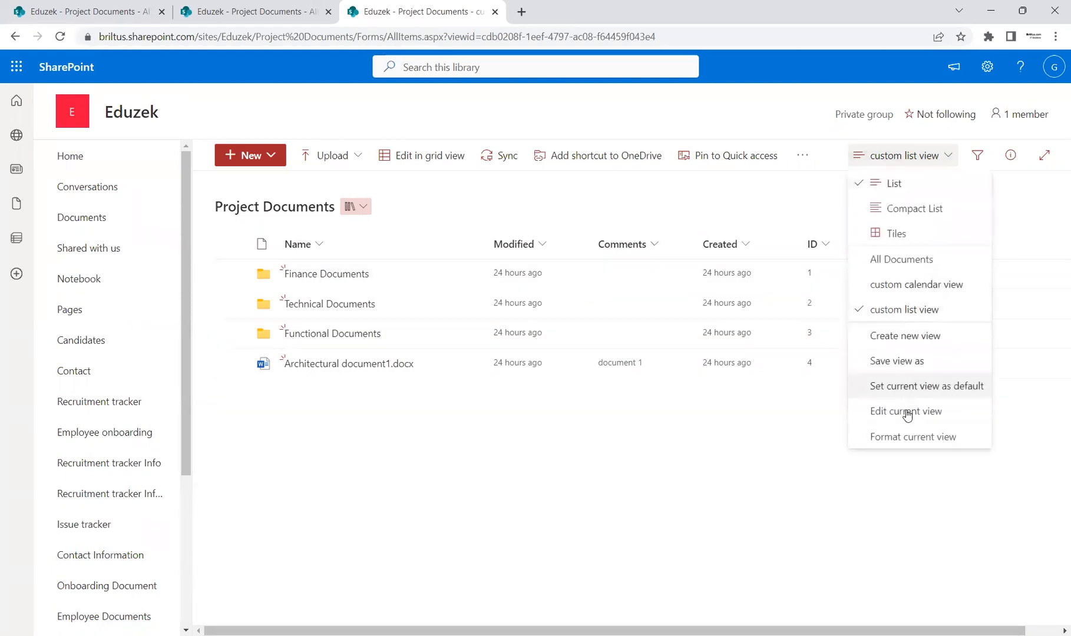
click(916, 258)
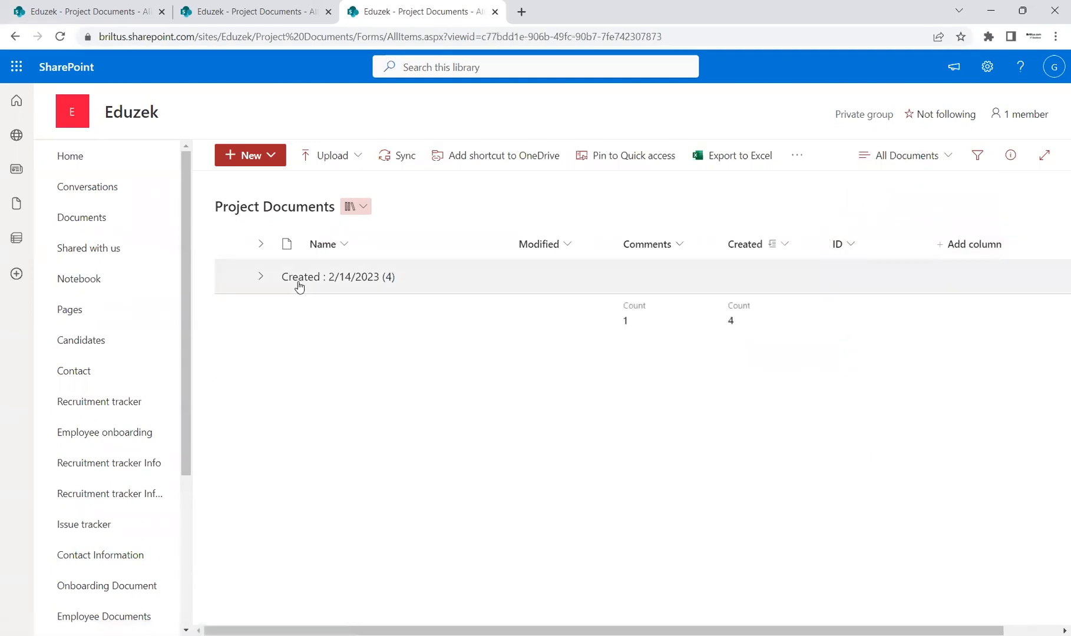
click(261, 279)
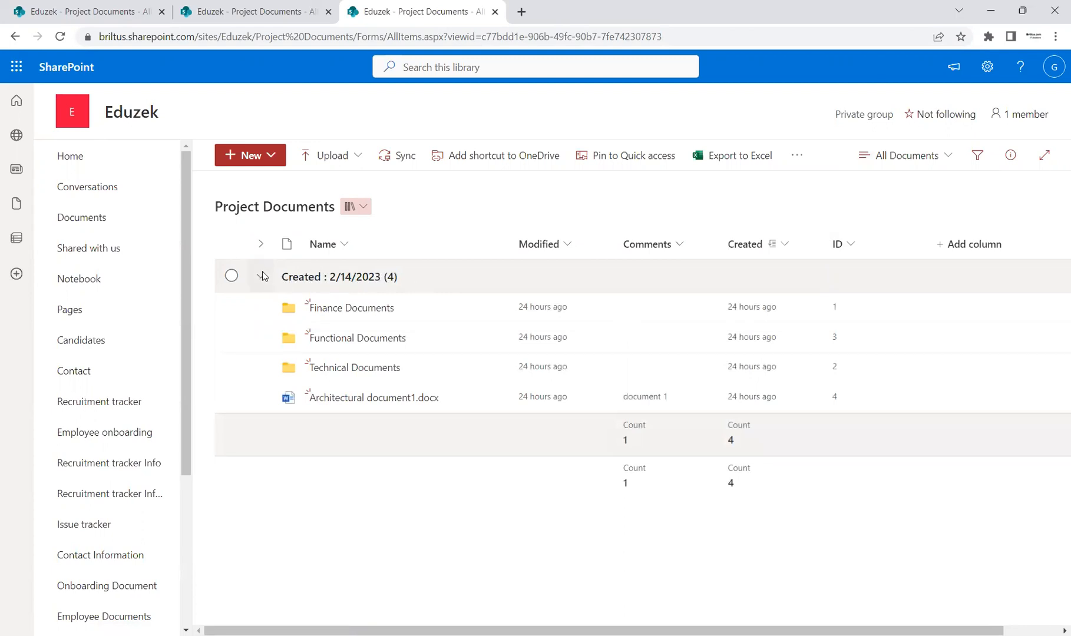
click(262, 277)
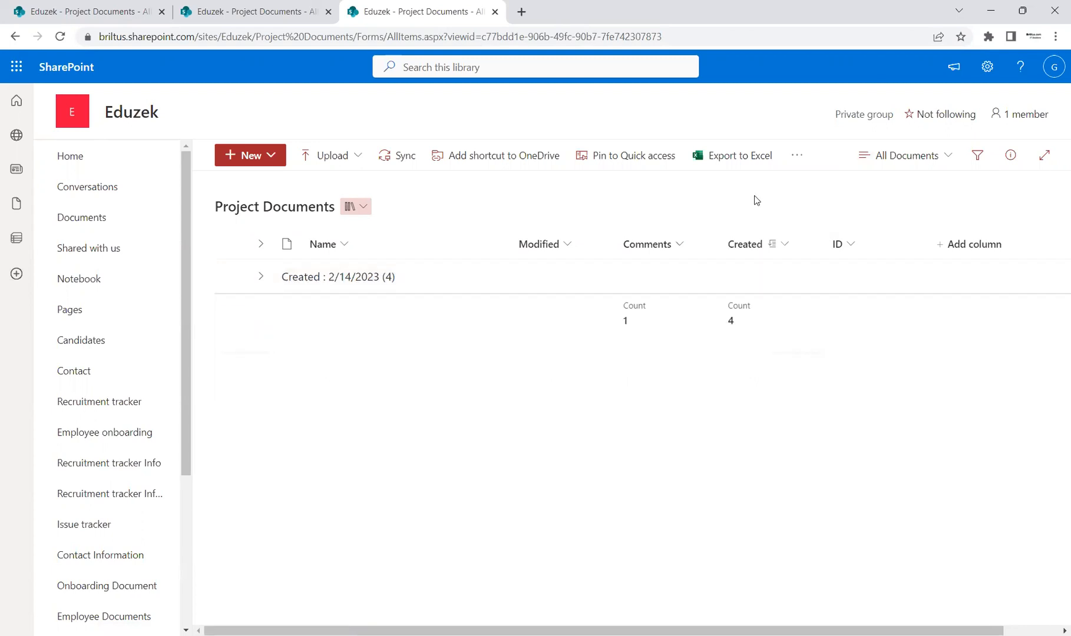
click(949, 156)
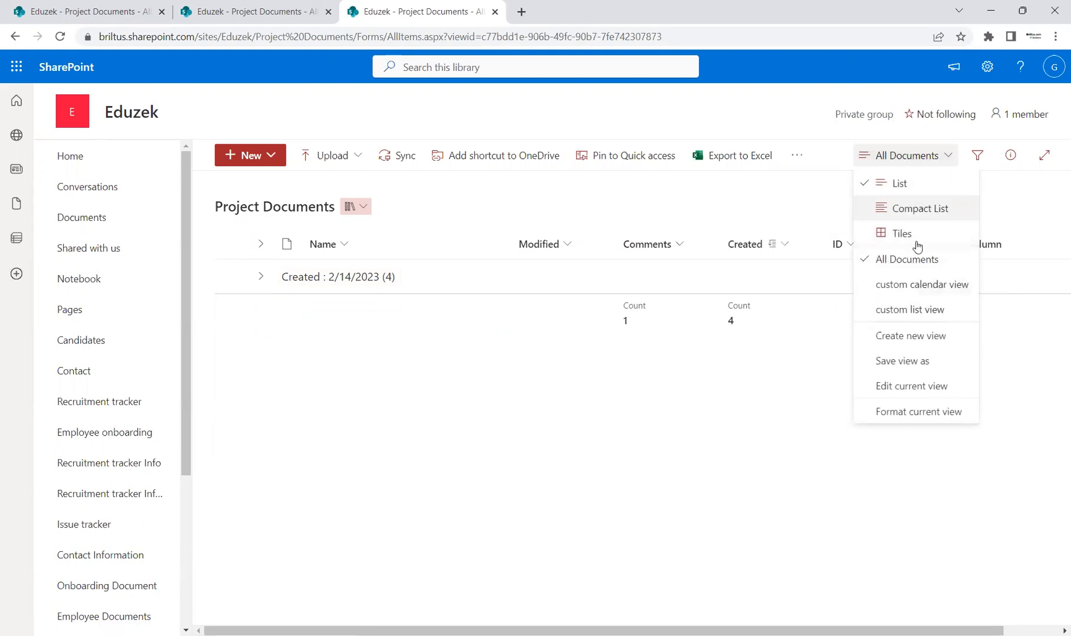
click(919, 312)
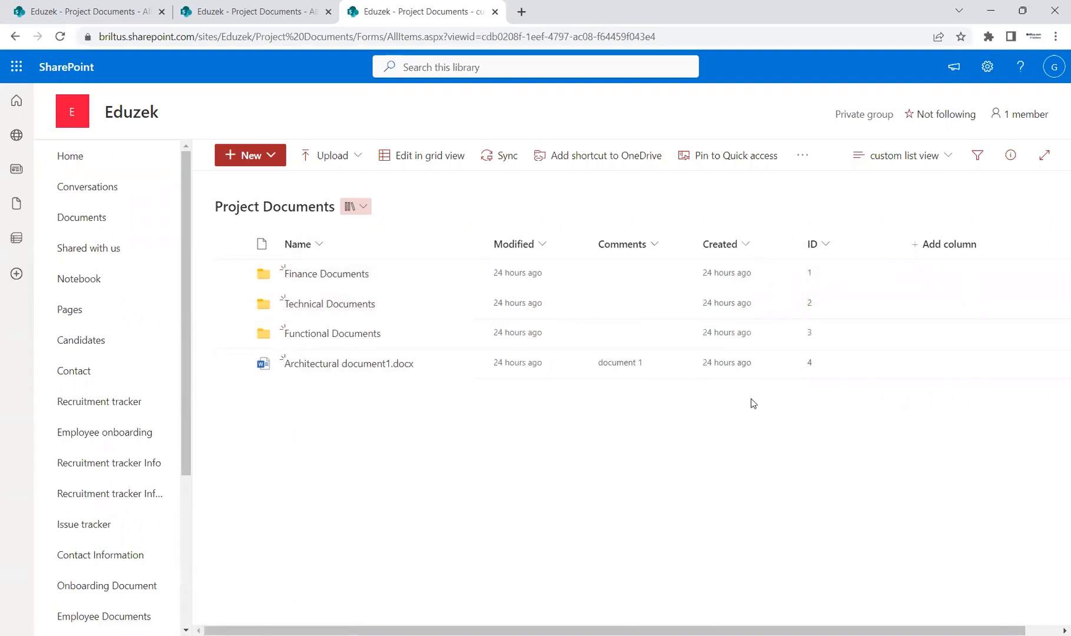
Open custom list view for editing and change its view name to "custom library view".
click(946, 158)
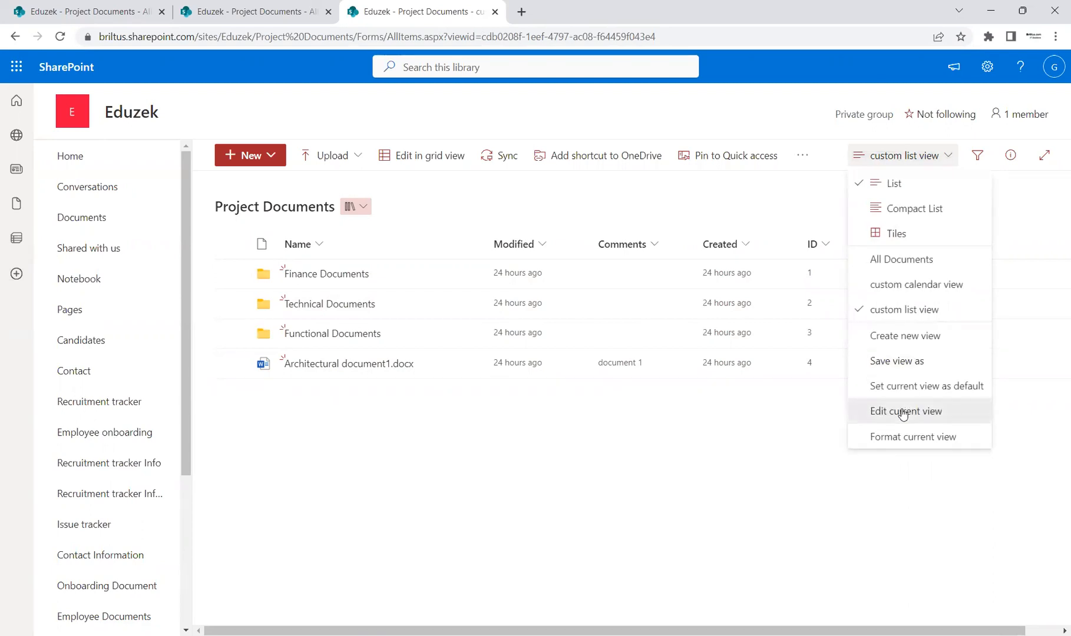
click(911, 412)
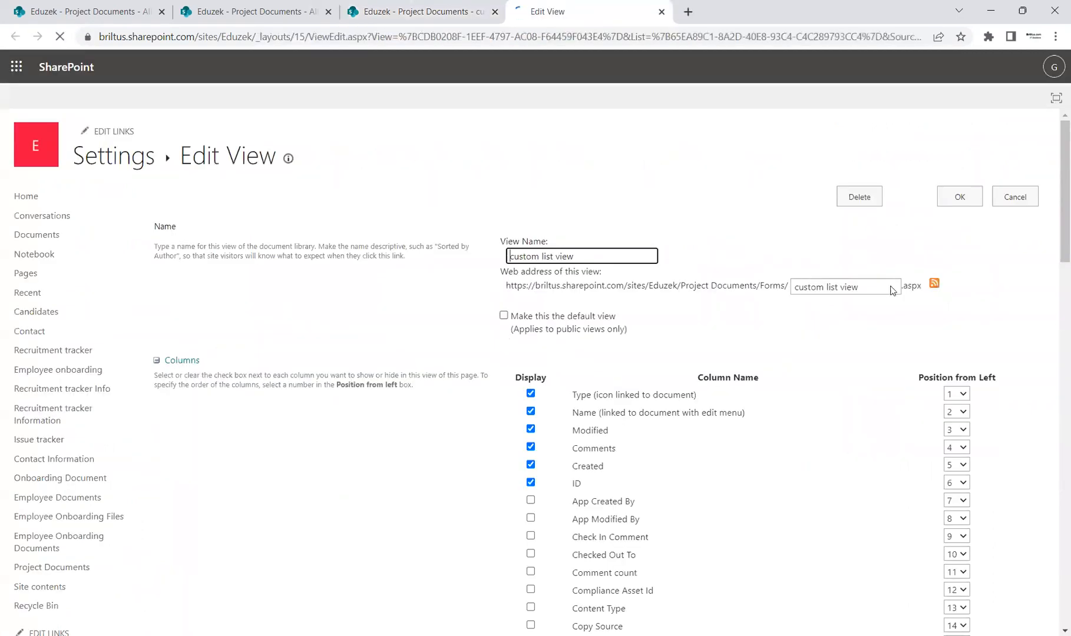
double_click(546, 256)
text(library)
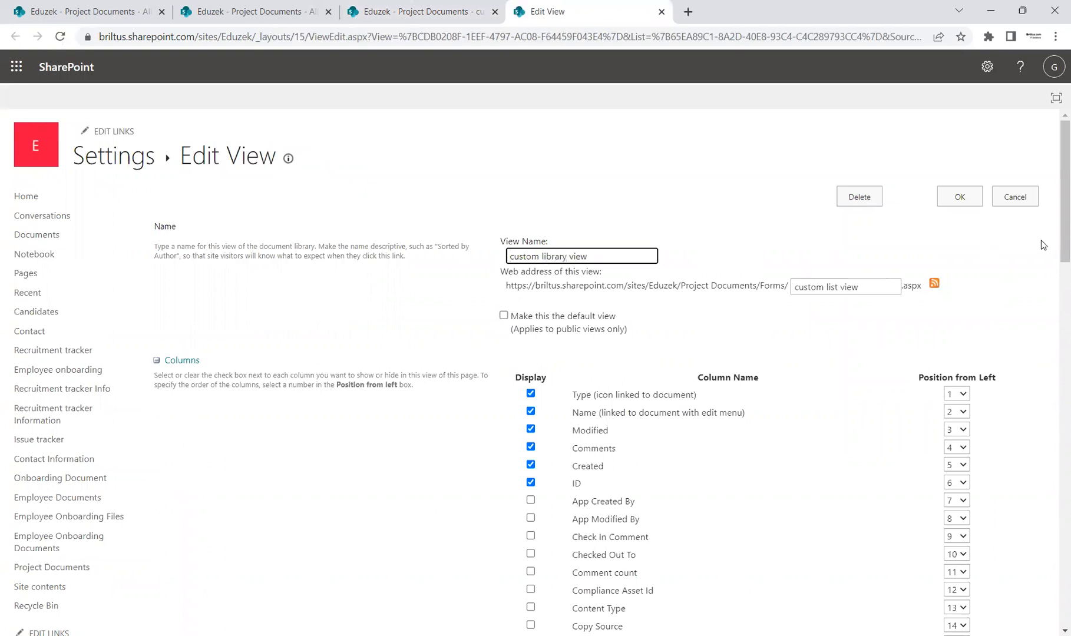
Add the Created By, Modified By and Version columns to the view and save its settings.
scroll(1054, 262, down, 1)
drag(1054, 262, 1057, 310)
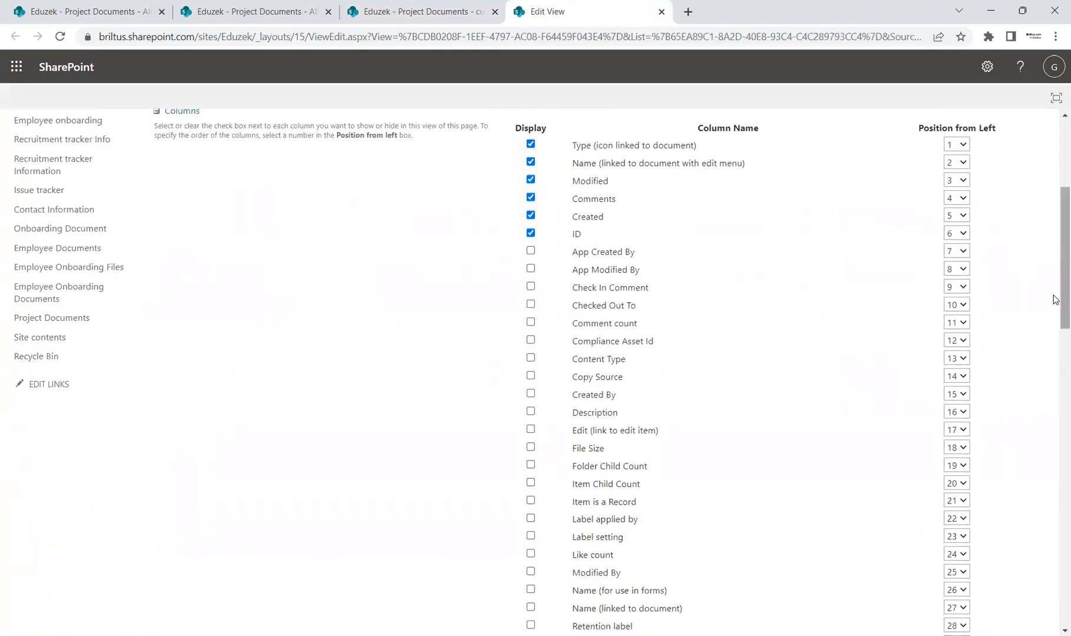
drag(1054, 288, 1054, 299)
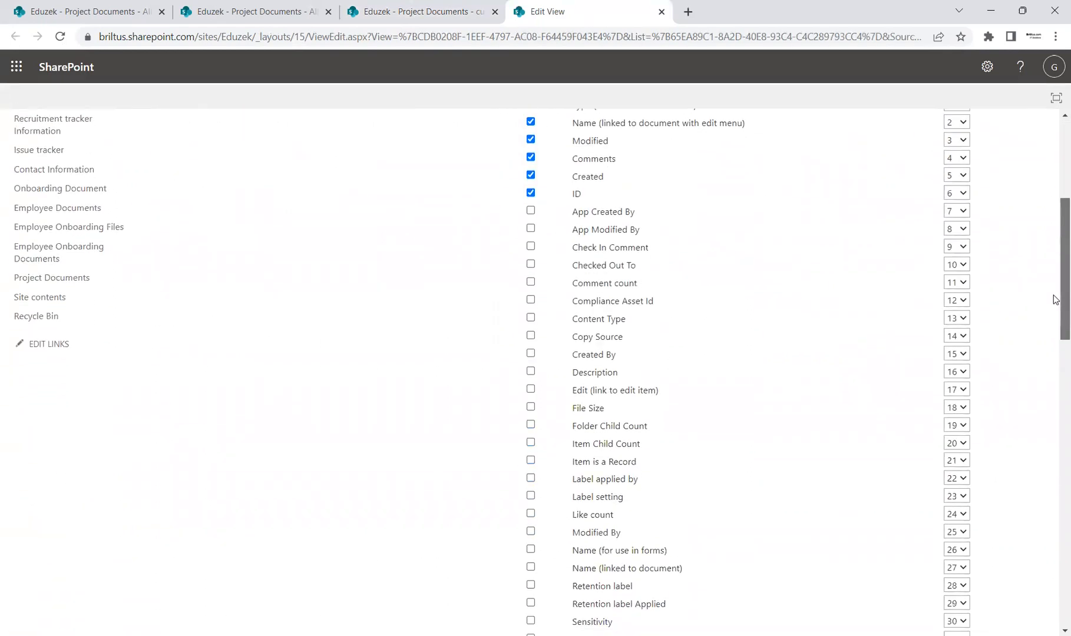
click(531, 354)
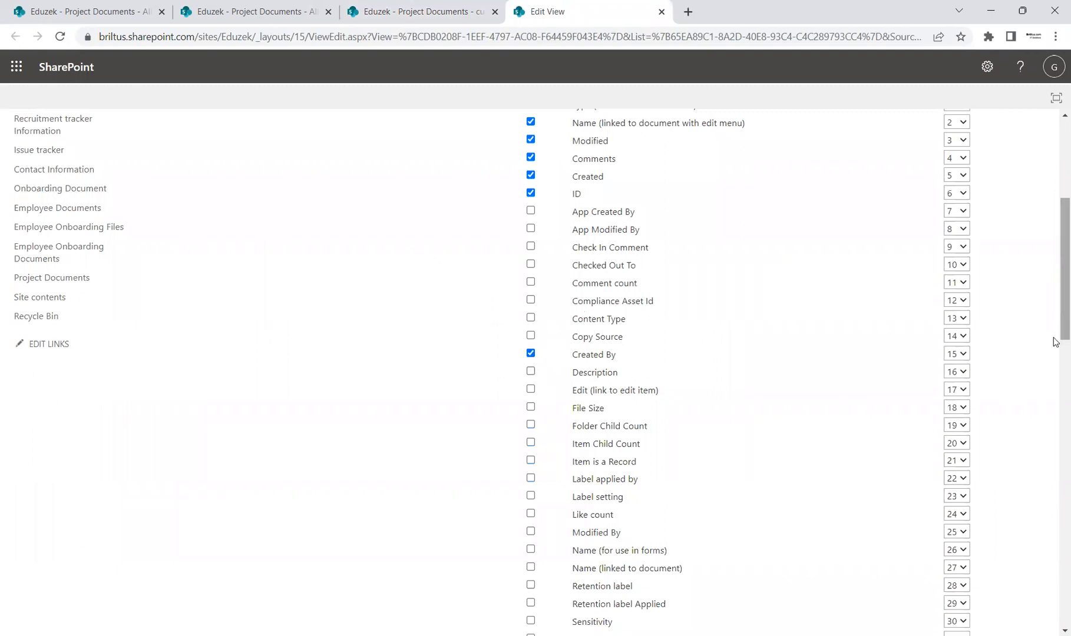
scroll(1053, 311, down, 3)
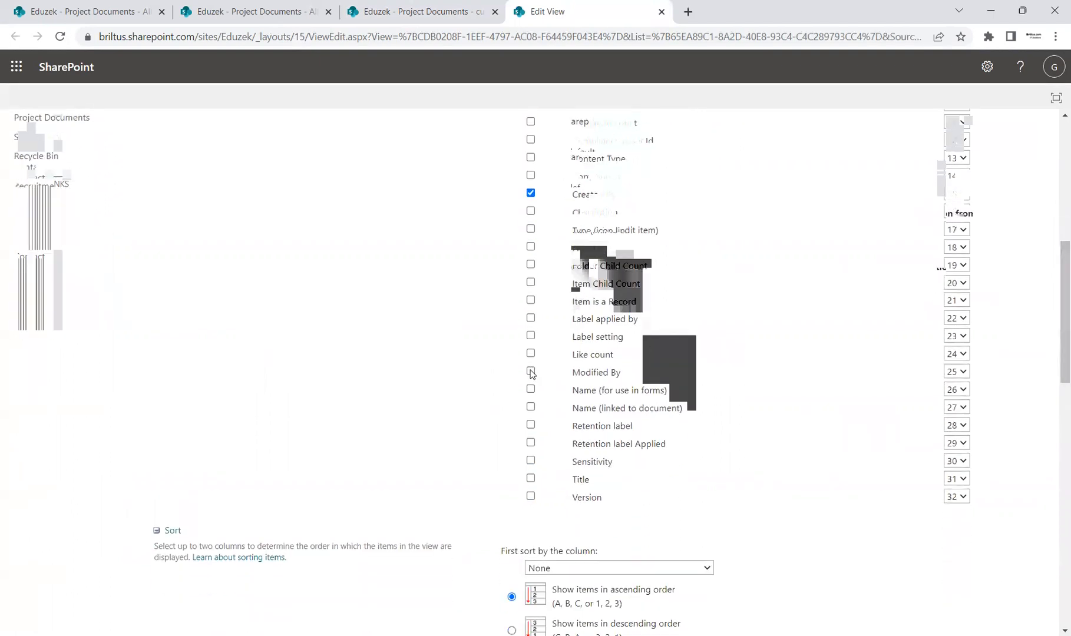
click(531, 371)
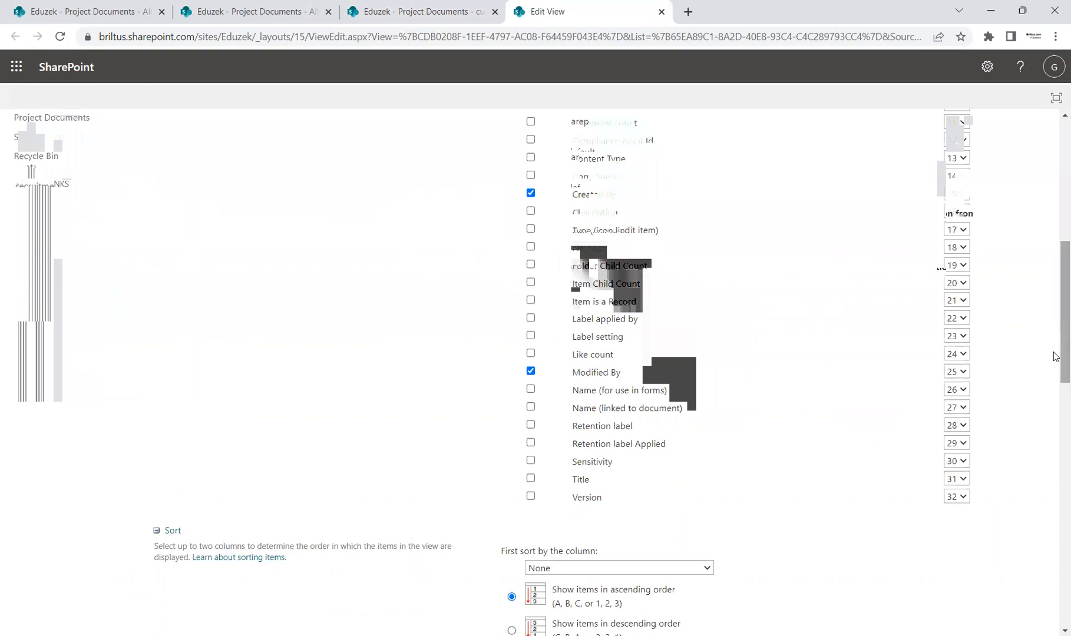
scroll(1052, 357, down, 1)
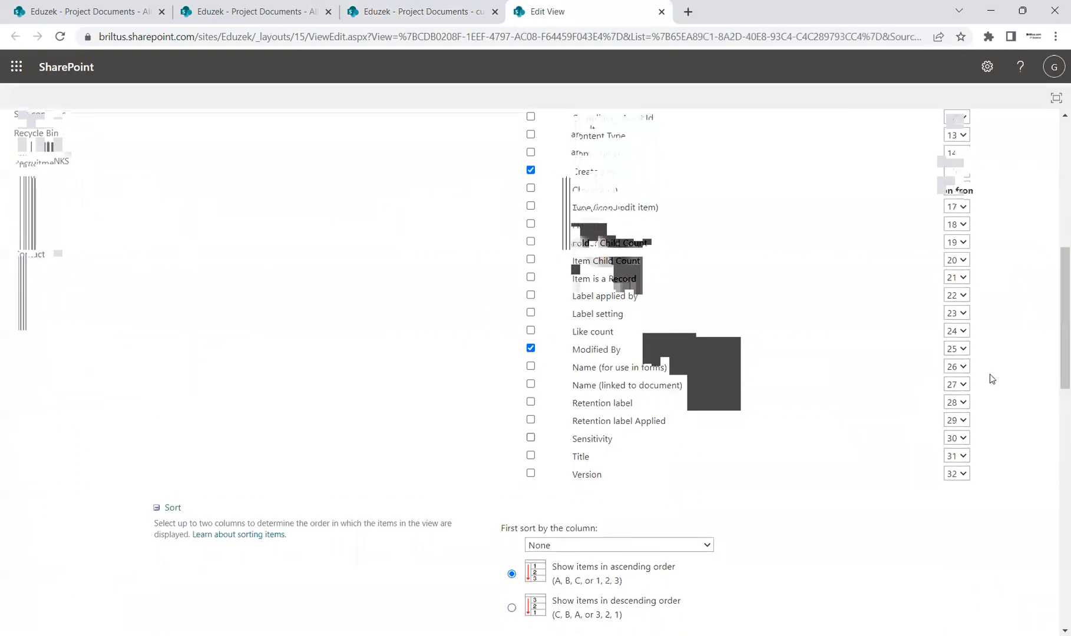
scroll(1053, 310, up, 3)
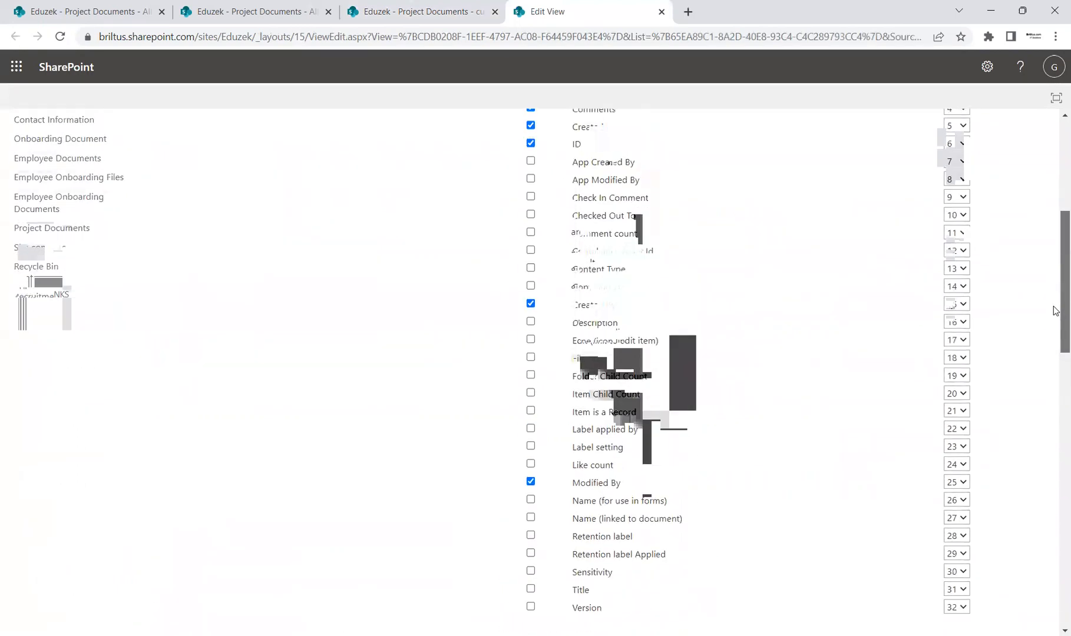
scroll(1054, 329, down, 3)
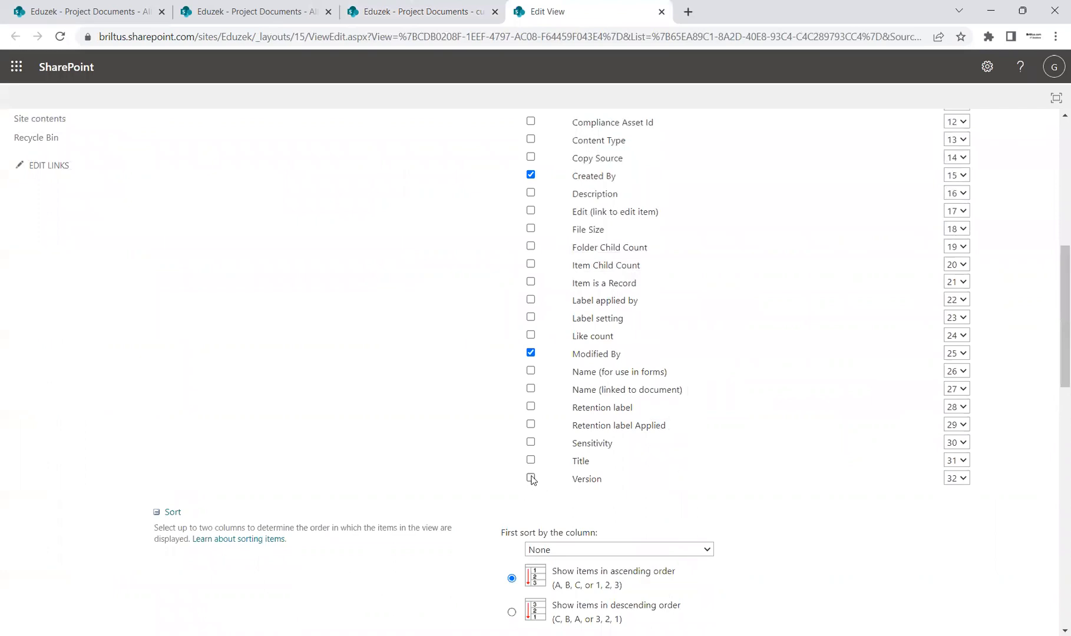
drag(1054, 370, 1054, 233)
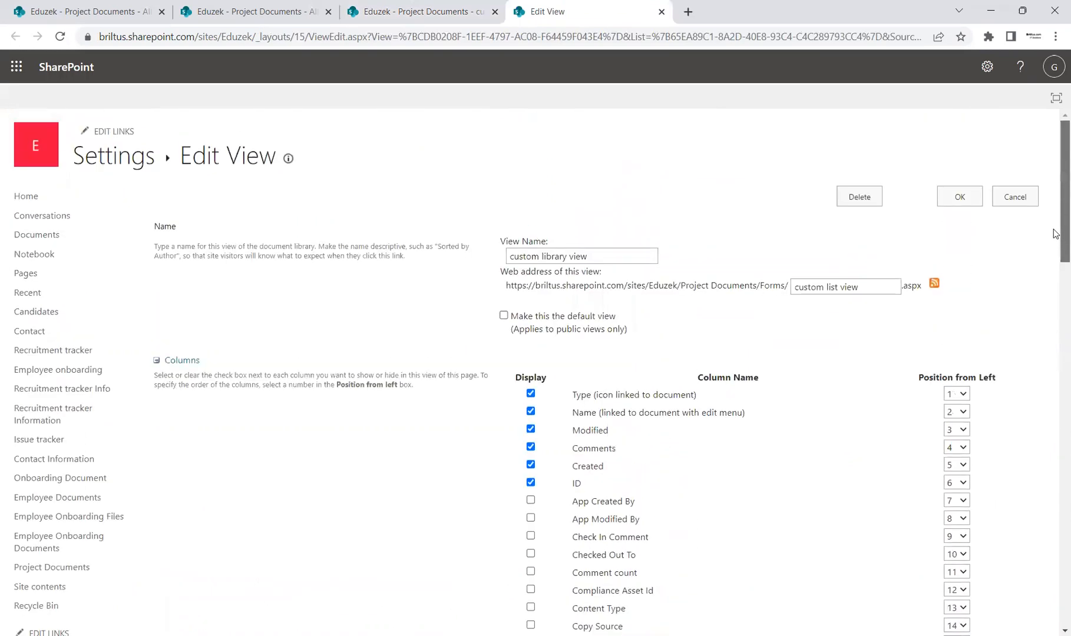
click(957, 198)
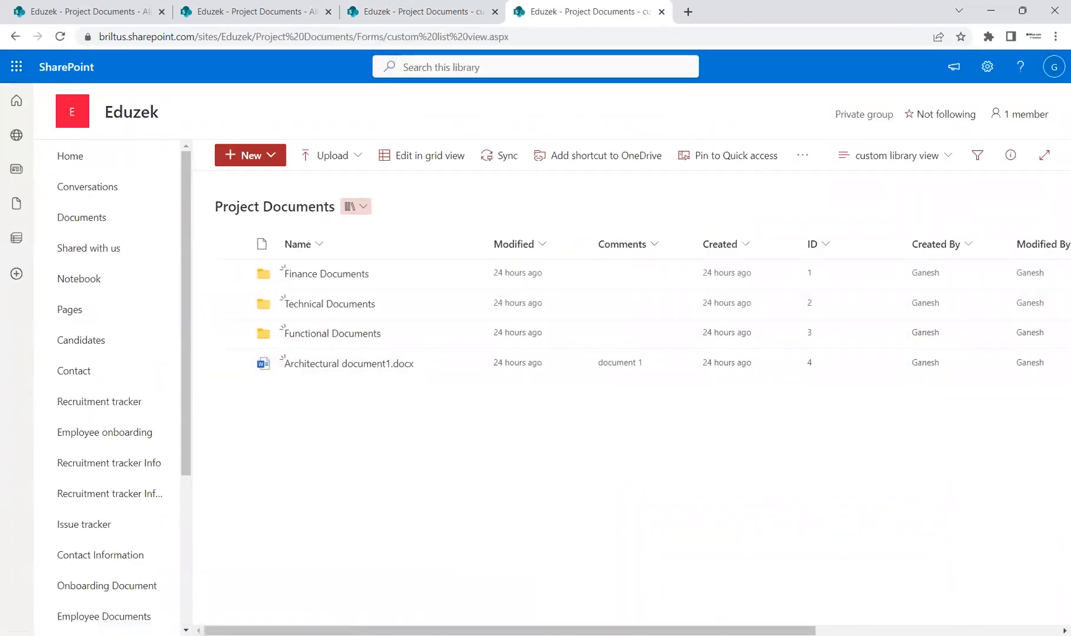
Review the columns shown in custom library view, through to Version.
scroll(805, 361, right, 1)
scroll(696, 359, right, 5)
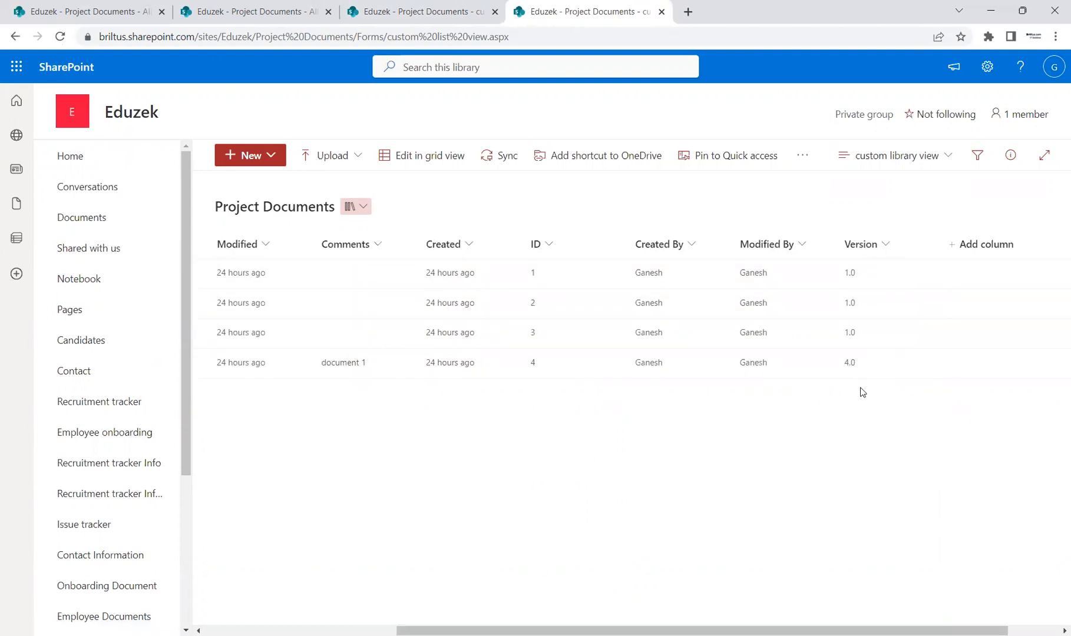
scroll(414, 609, left, 5)
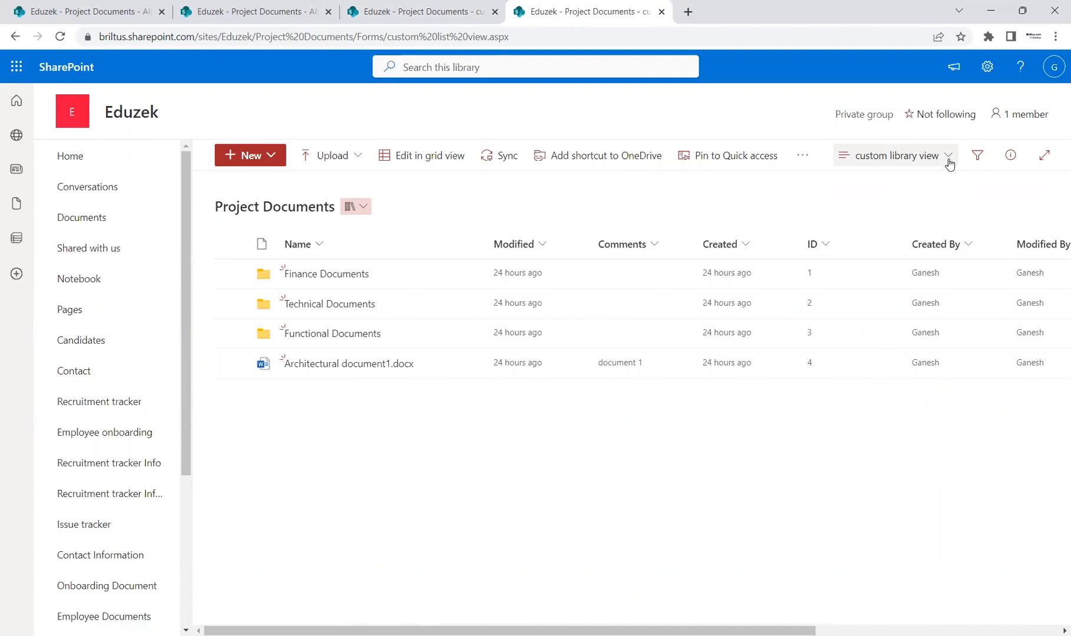
Start a new calendar view of the library and name it "Custom Lib View".
click(947, 157)
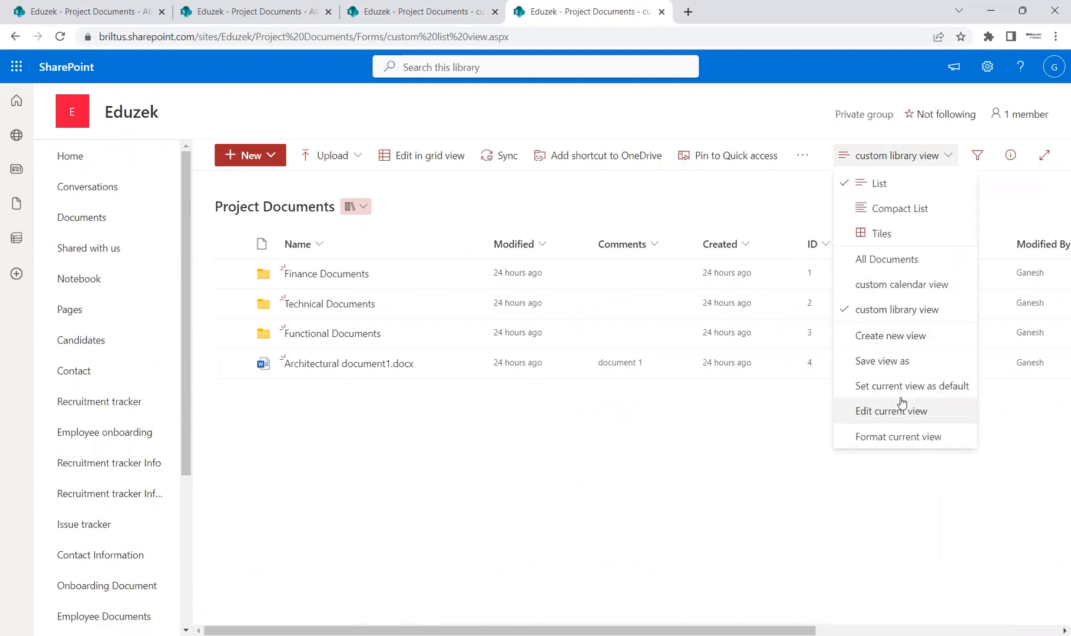
click(903, 341)
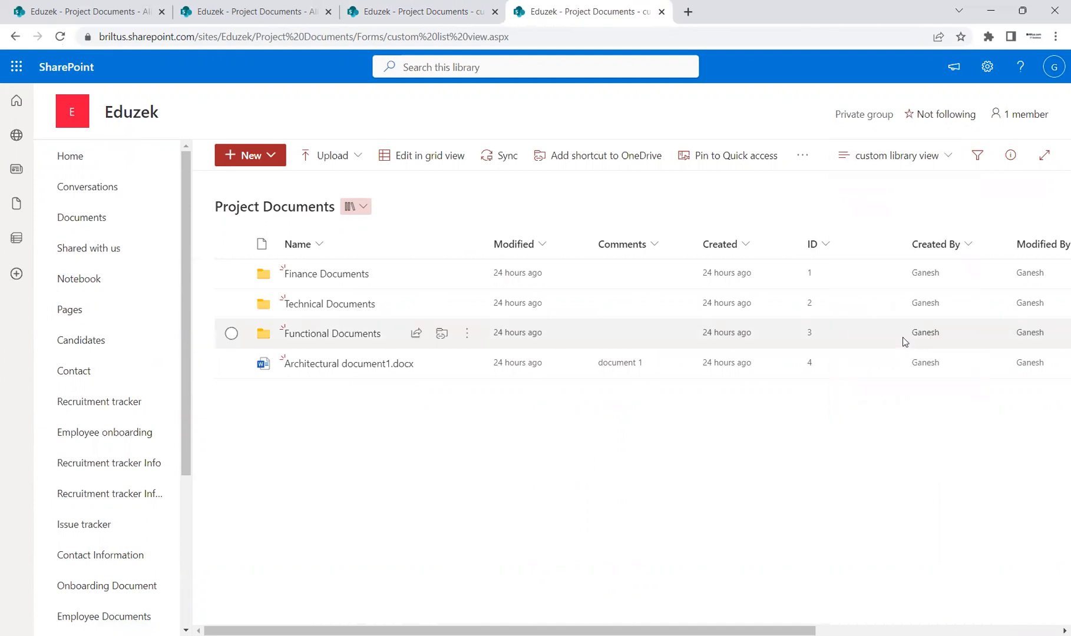
click(457, 348)
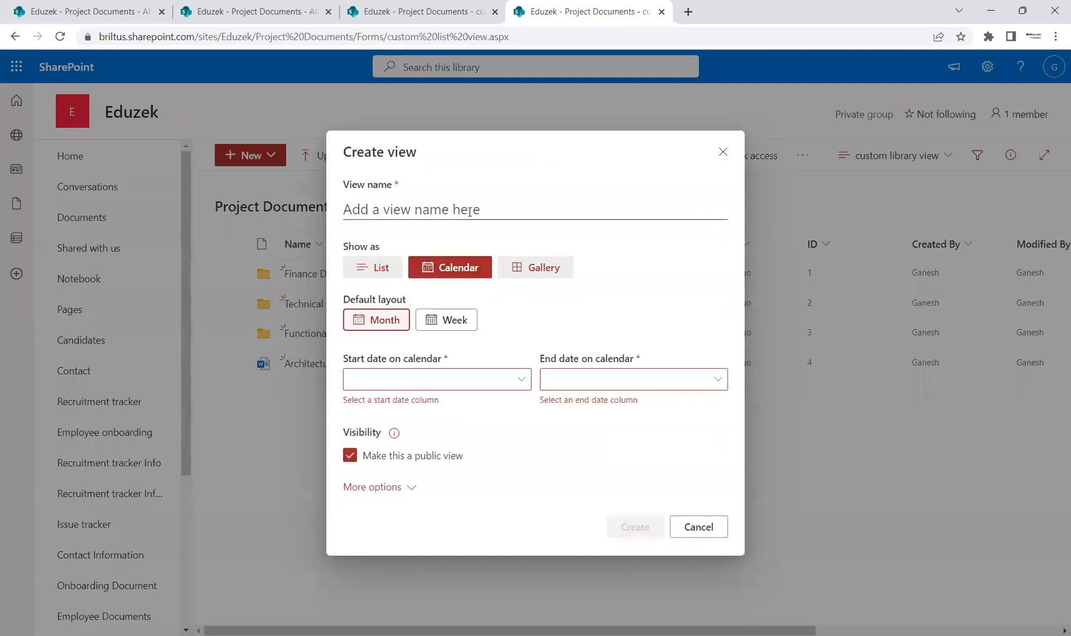
click(470, 212)
text(Custom Lib View)
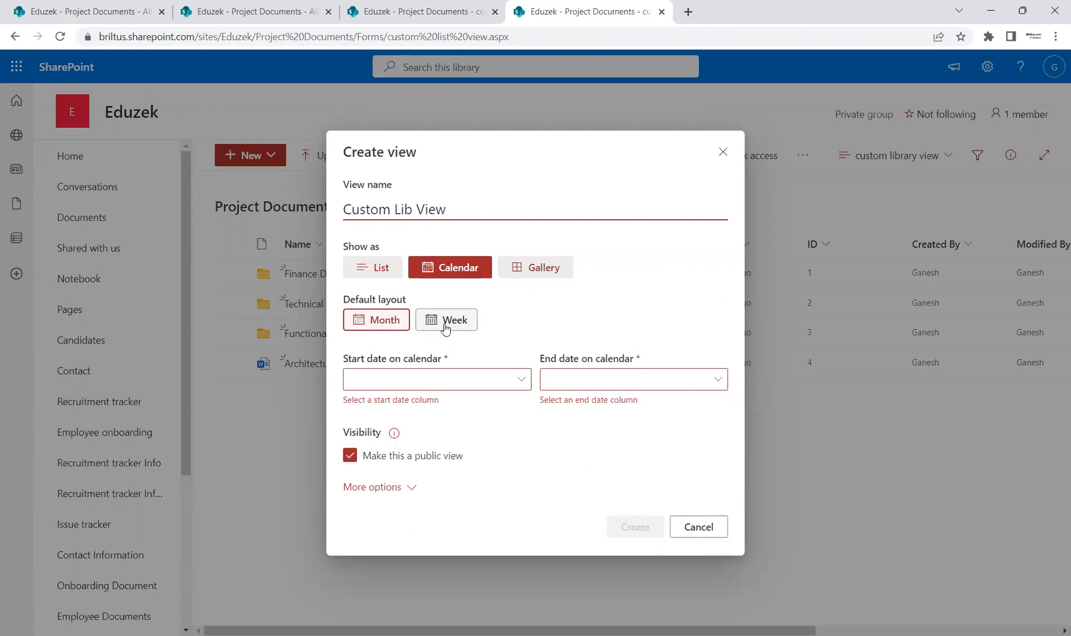
Set the calendar view's start date to the Created column and its end date to the Modified column.
click(518, 381)
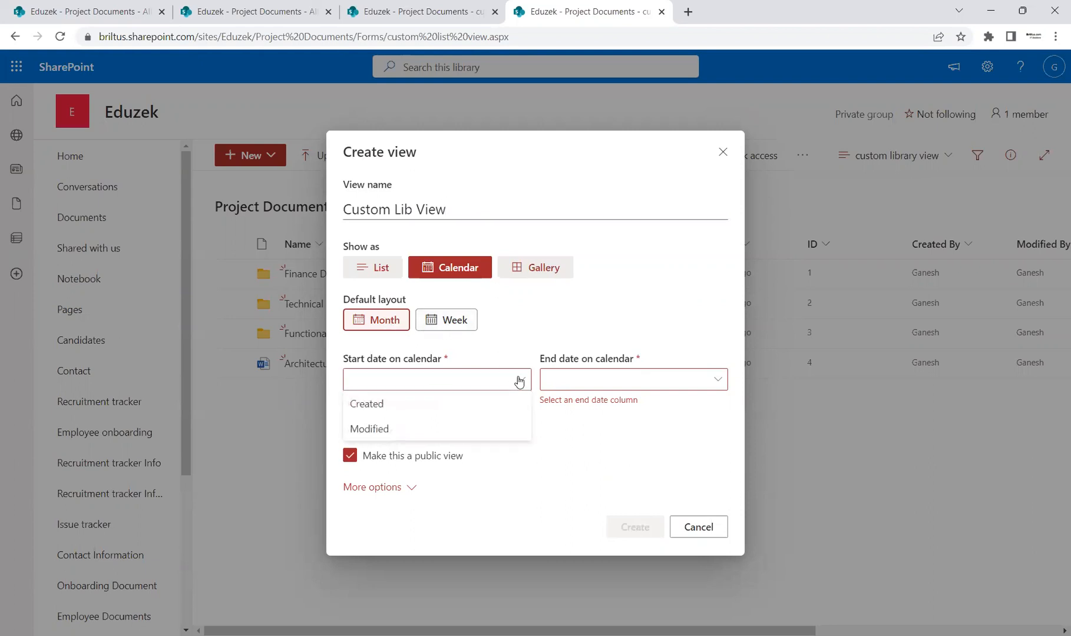
click(445, 405)
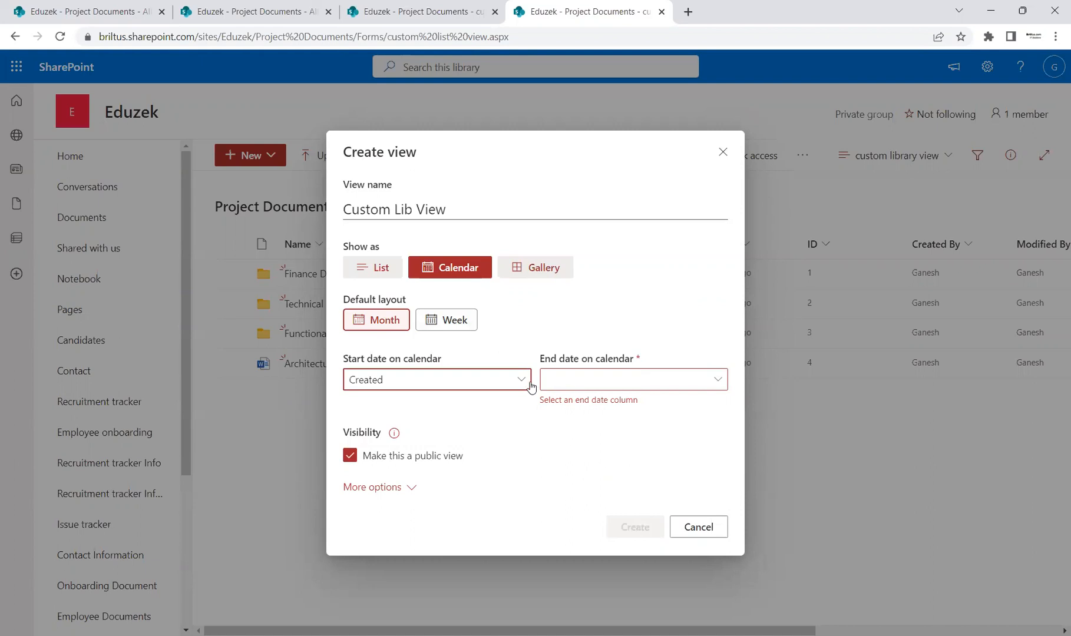
click(686, 389)
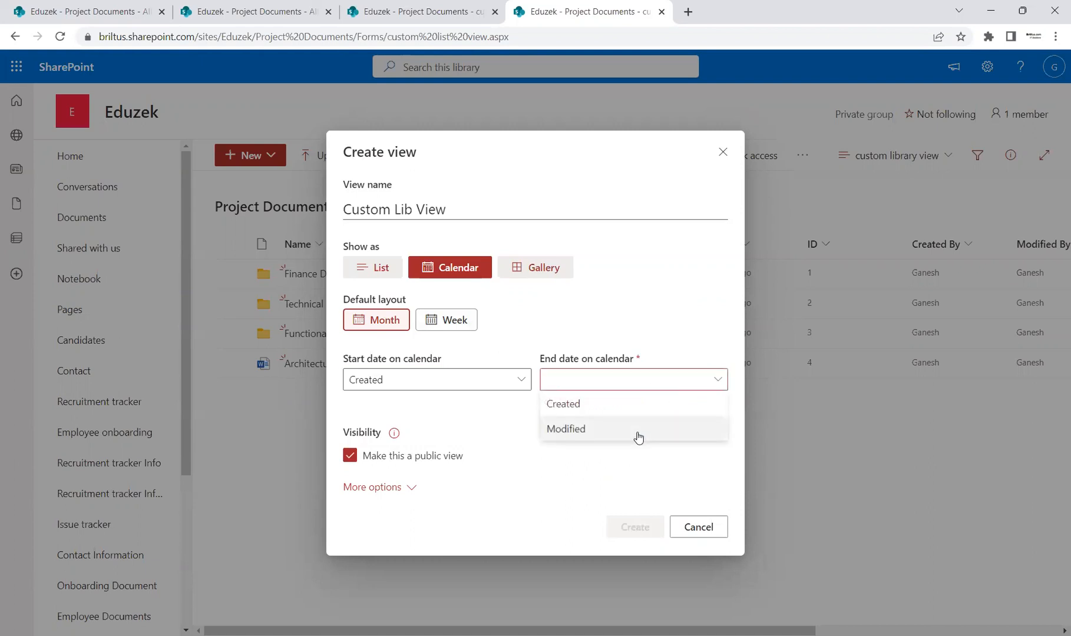
click(637, 436)
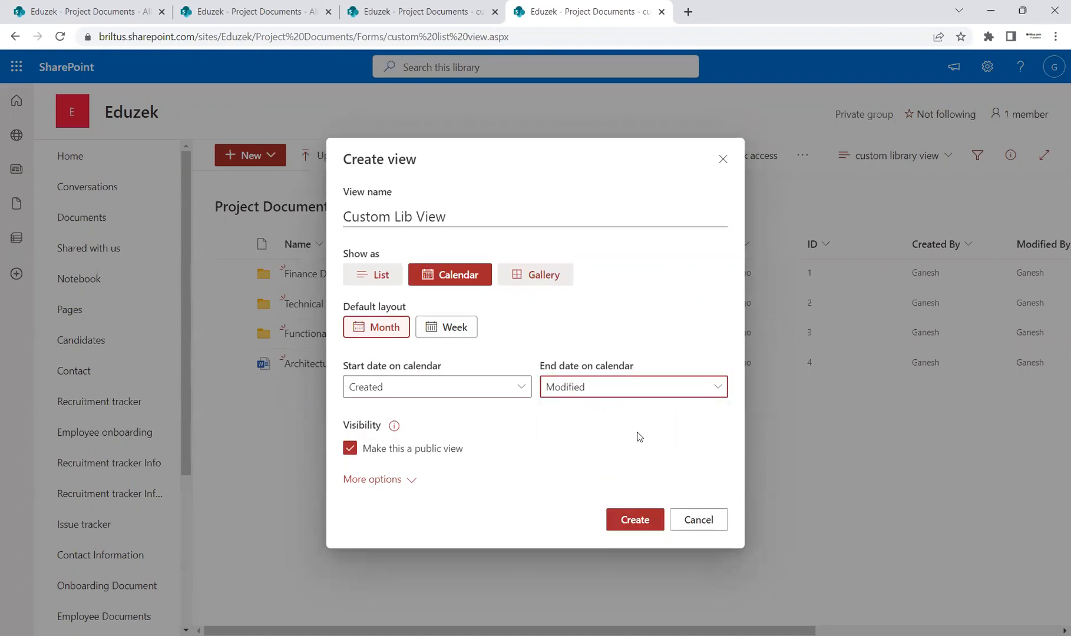
Use Name as the title of items on the calendar and create the view.
click(413, 481)
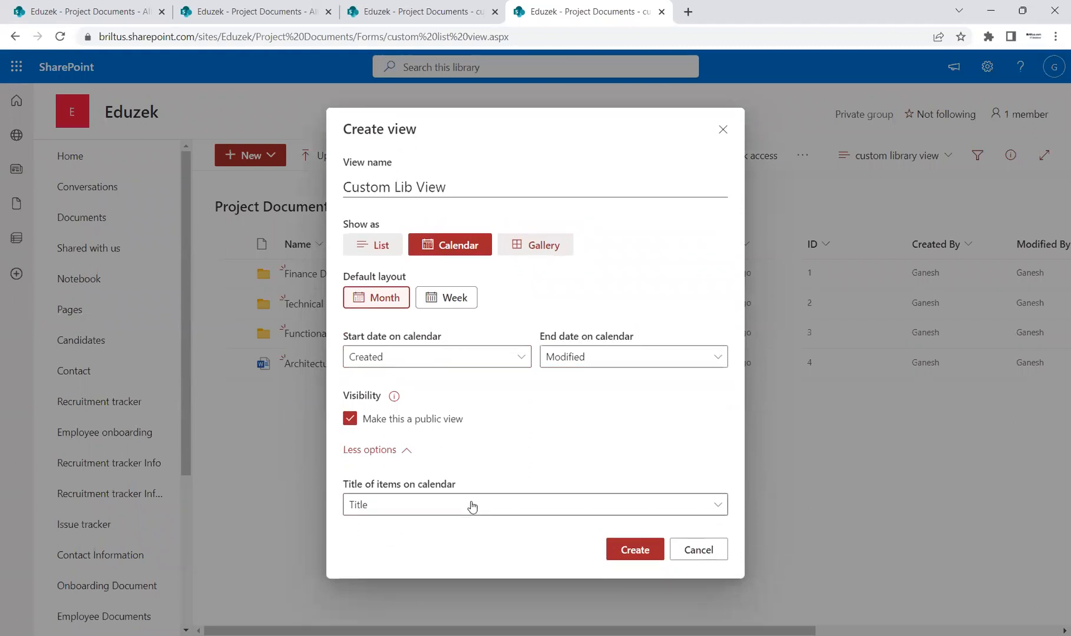
click(470, 506)
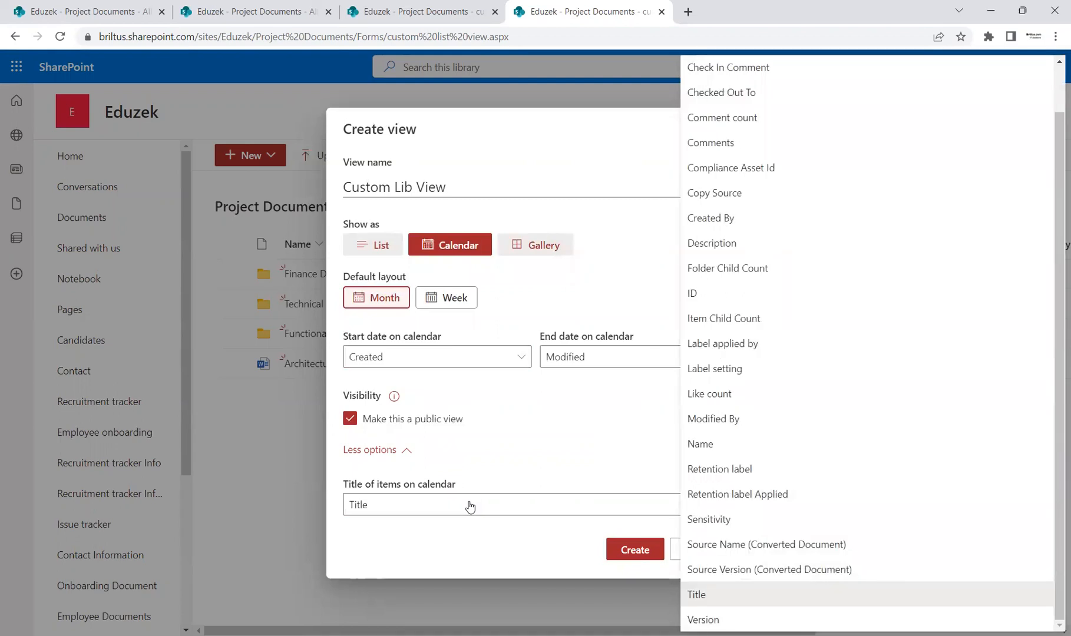
click(761, 444)
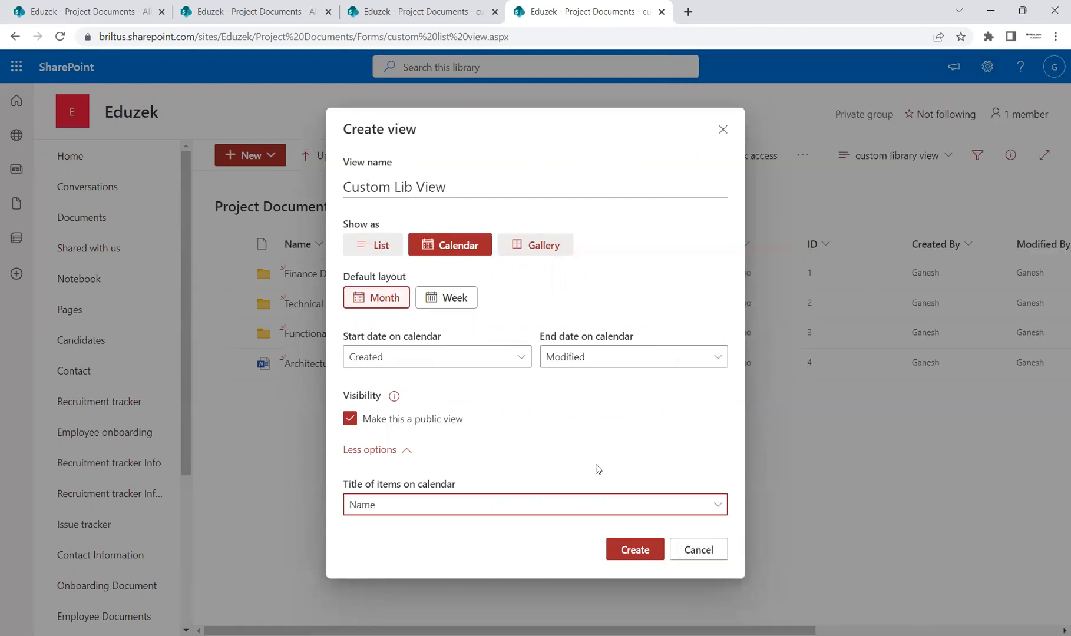
click(636, 552)
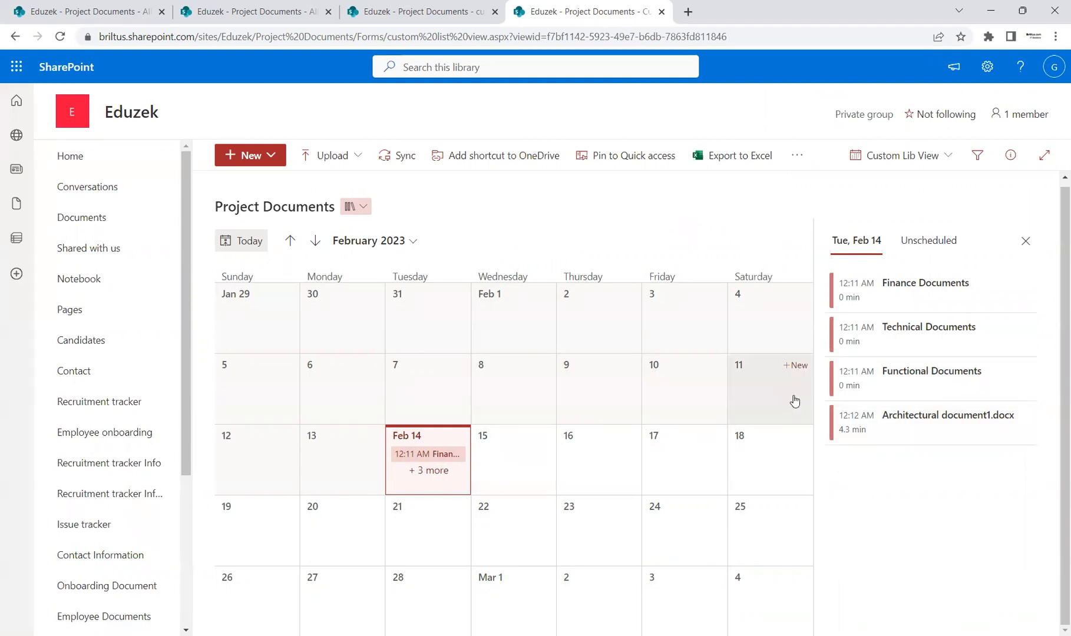
Examine all items listed for February 14 and the library's options for creating and uploading content.
click(430, 472)
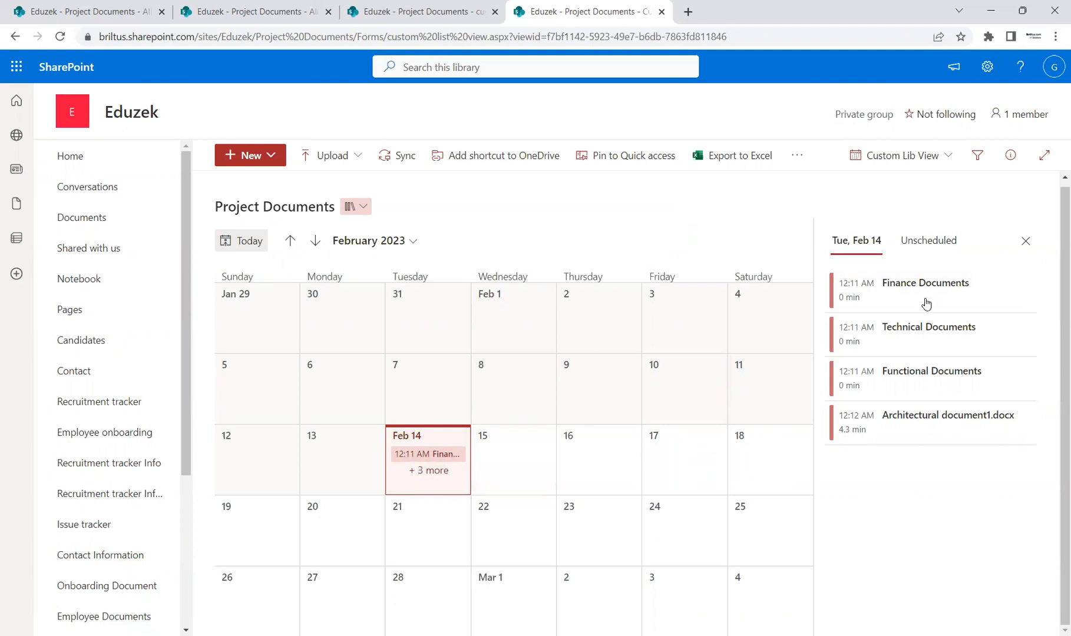
mouse_move(478, 472)
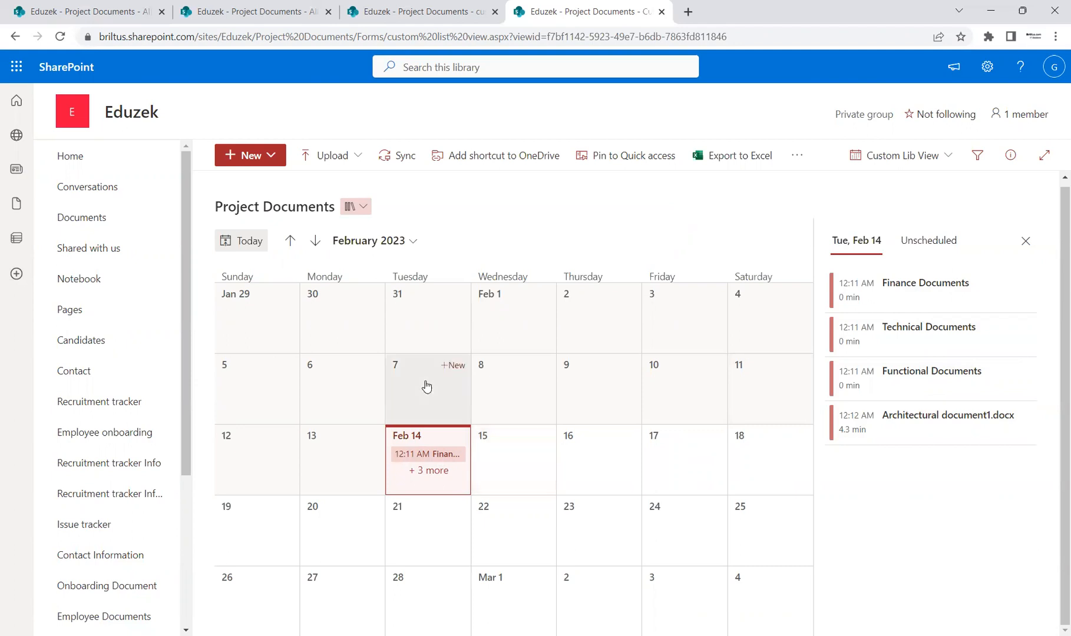
click(268, 157)
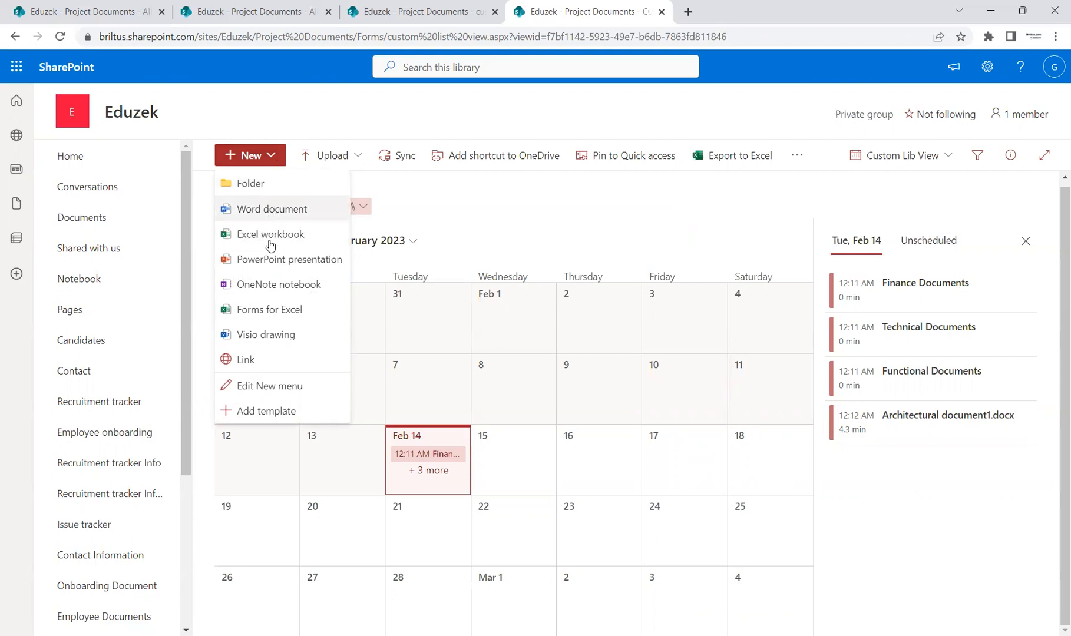
click(359, 163)
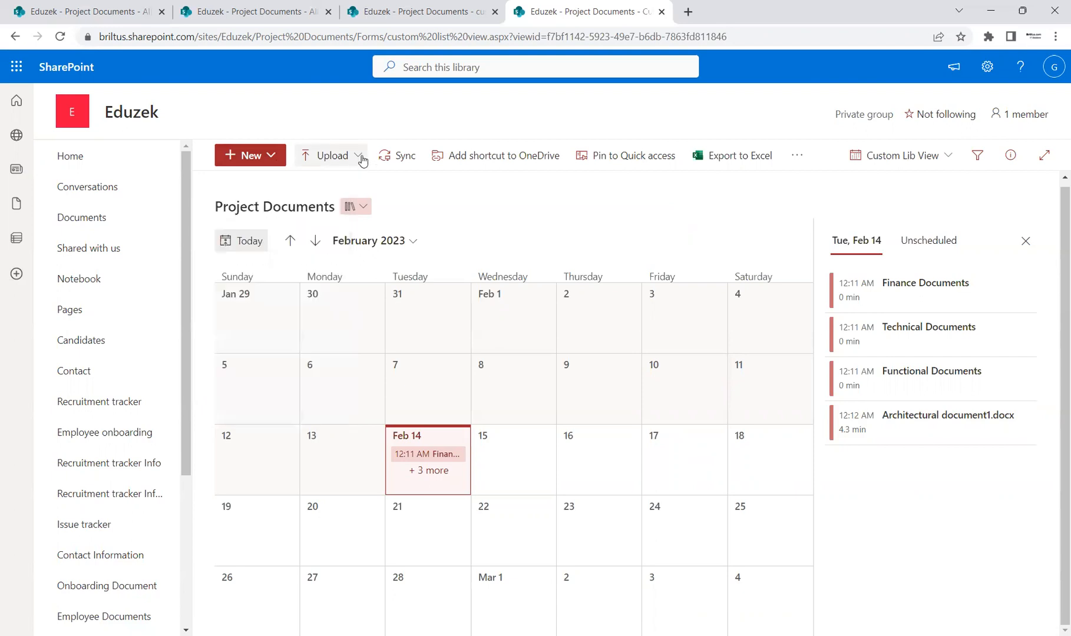
click(465, 212)
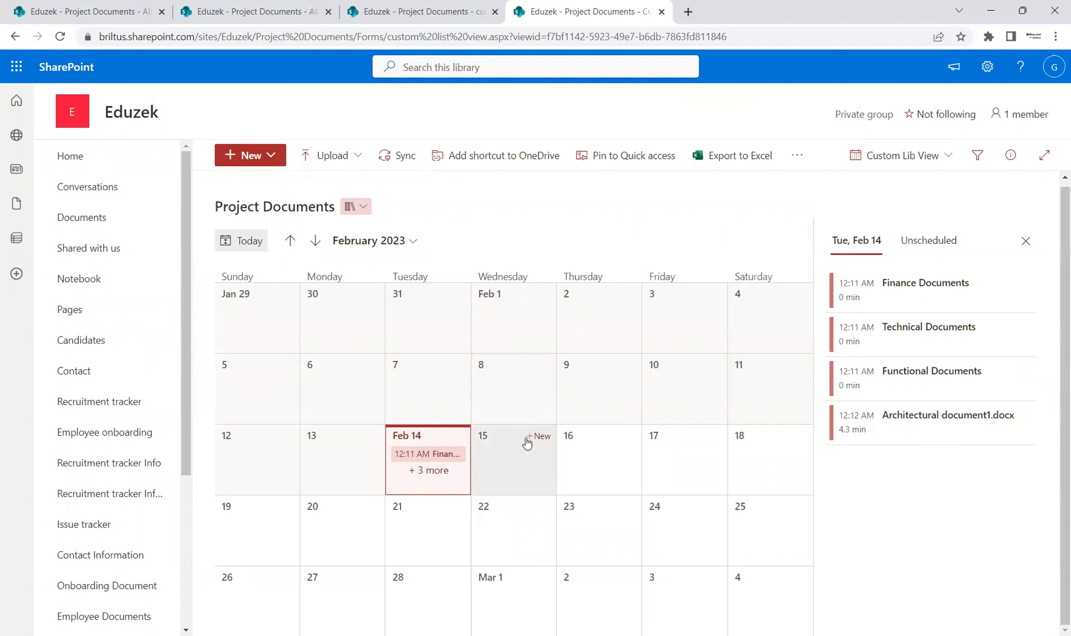
Try to add an item named "Test" with the comments "test comments" on February 15, and close the item form.
click(537, 437)
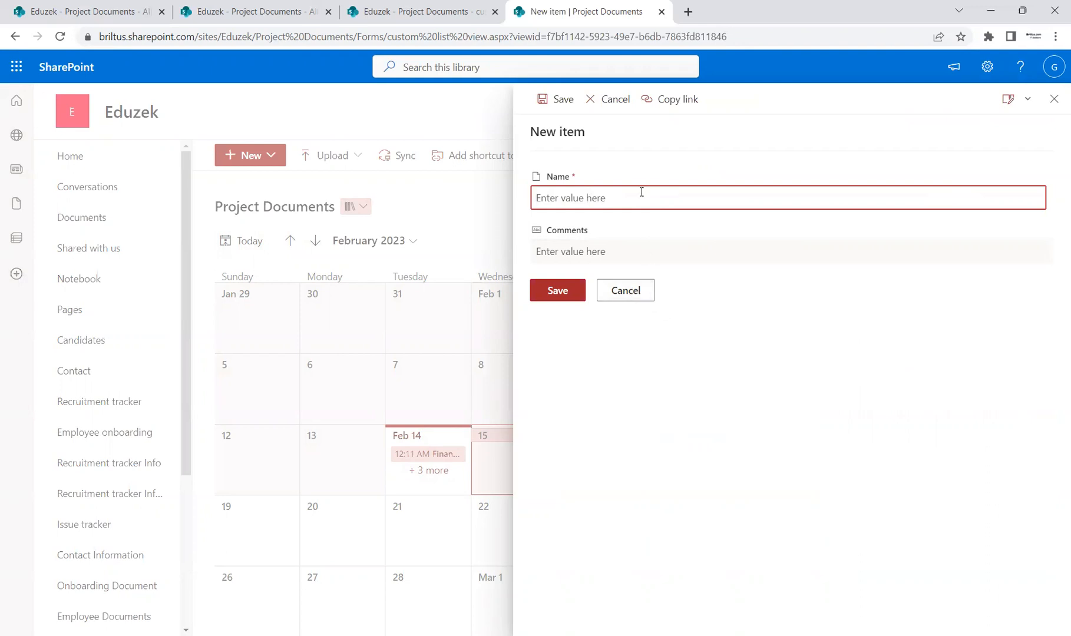
text(Test)
key(Tab)
text(Hi)
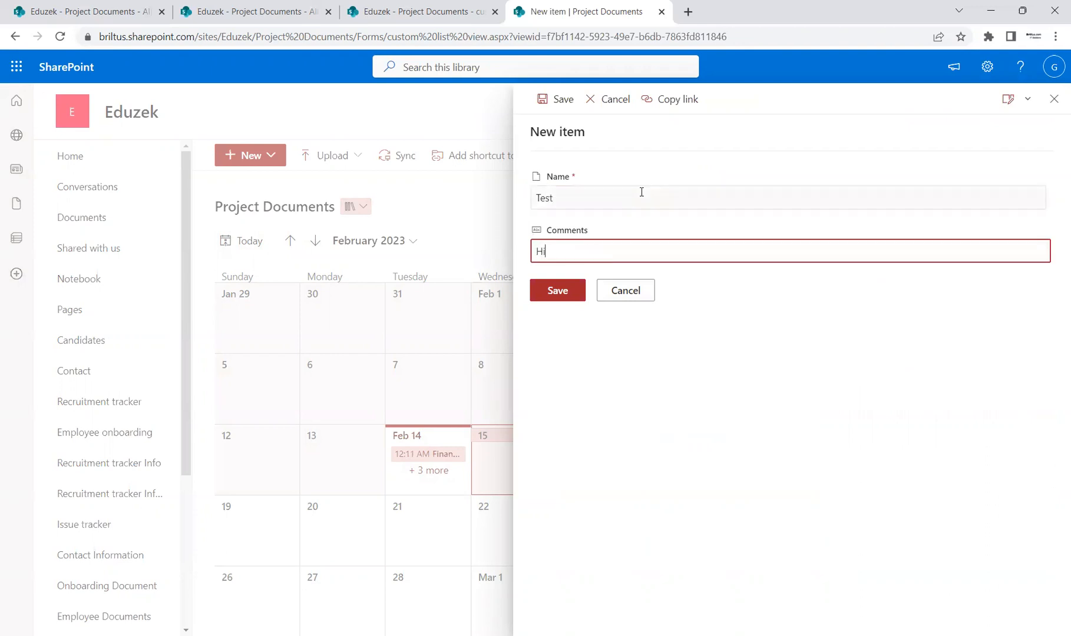
key(BackSpace)
text(hi)
key(BackSpace)
key(BackSpace)
text(c)
text(test commen)
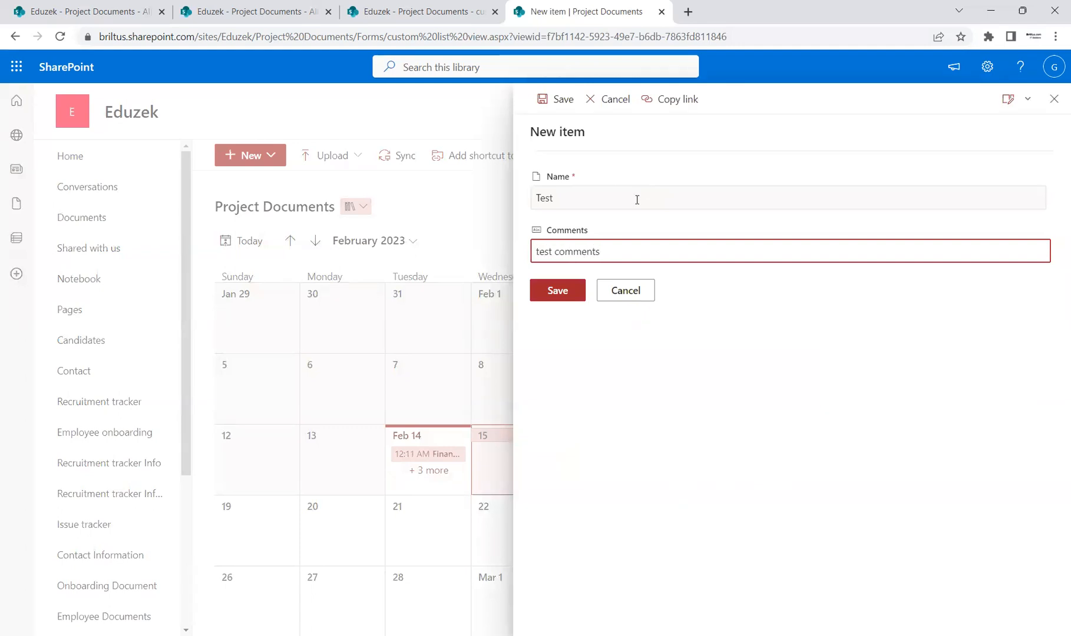
click(557, 290)
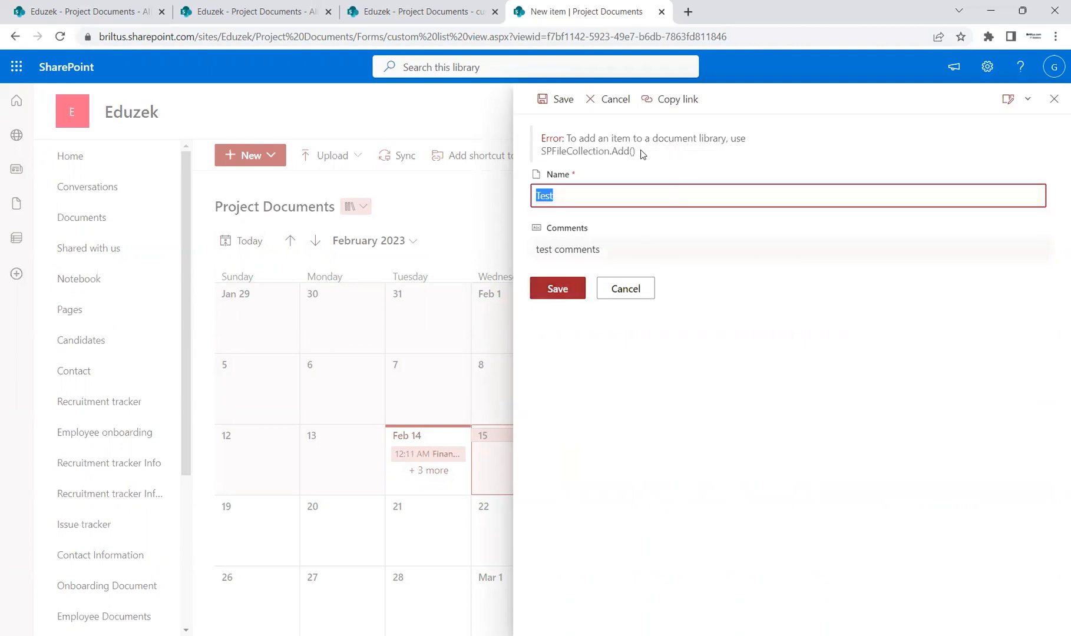
drag(648, 139, 540, 139)
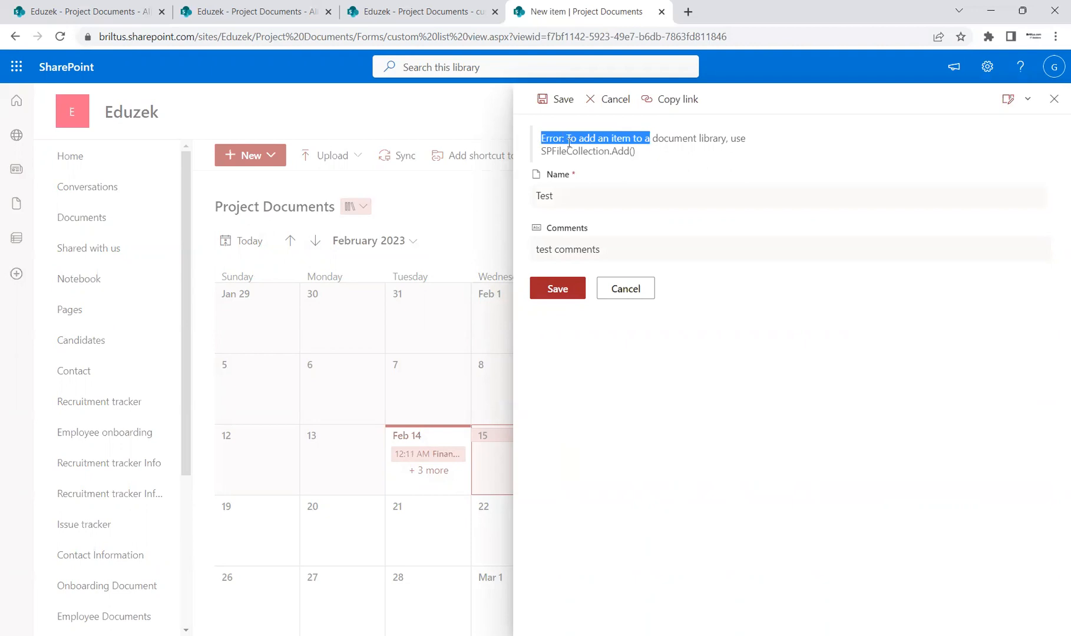
click(1025, 102)
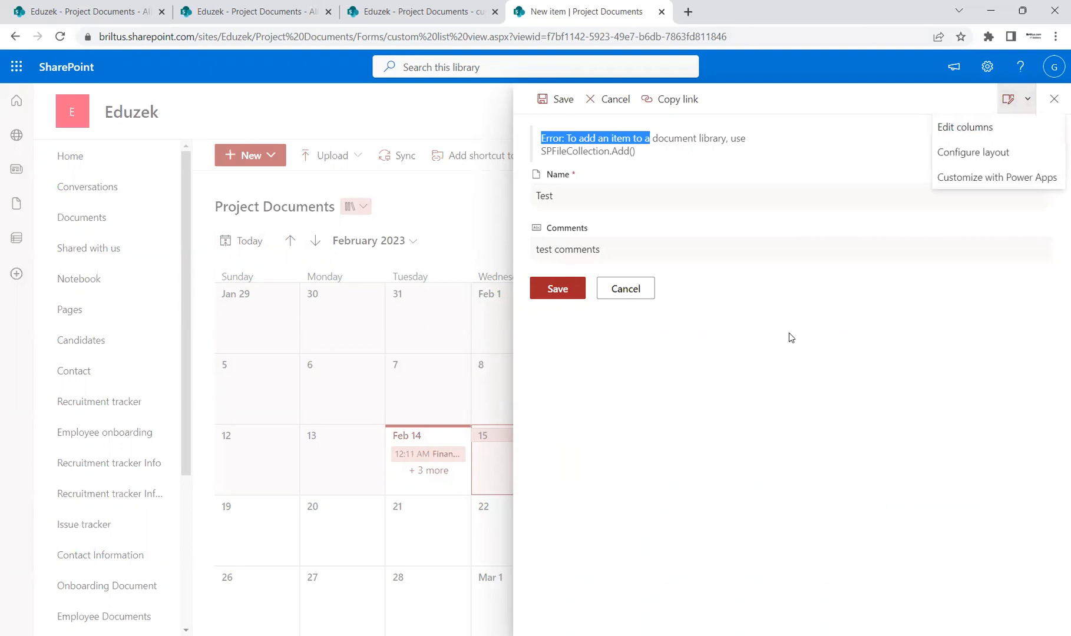
click(1053, 99)
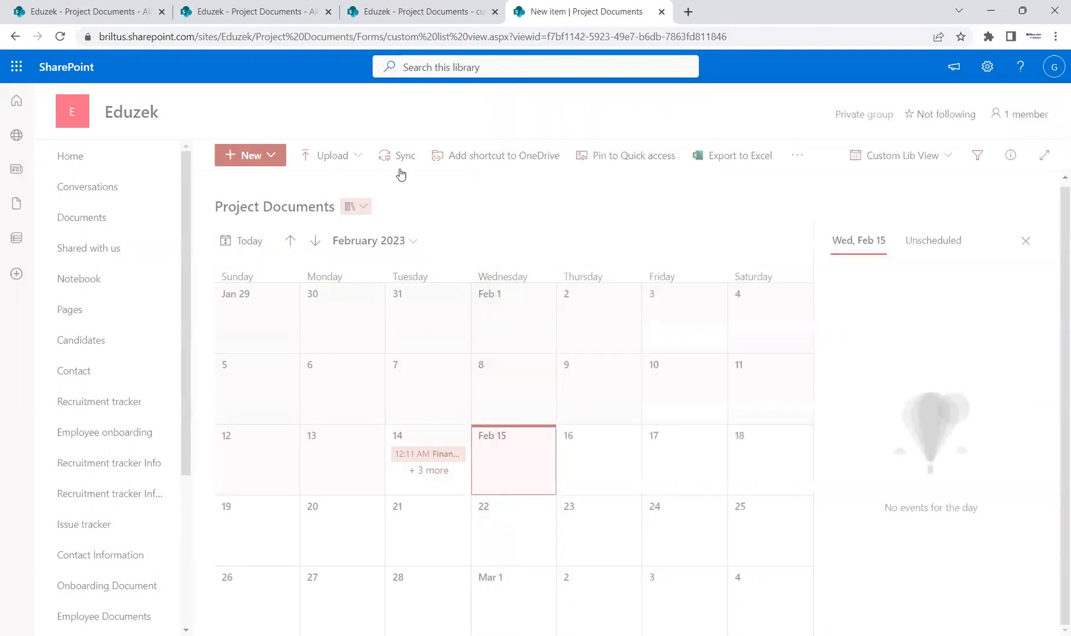
Create a Word document in the library with the text "Created on 15th February", and return to the refreshed calendar view.
click(259, 156)
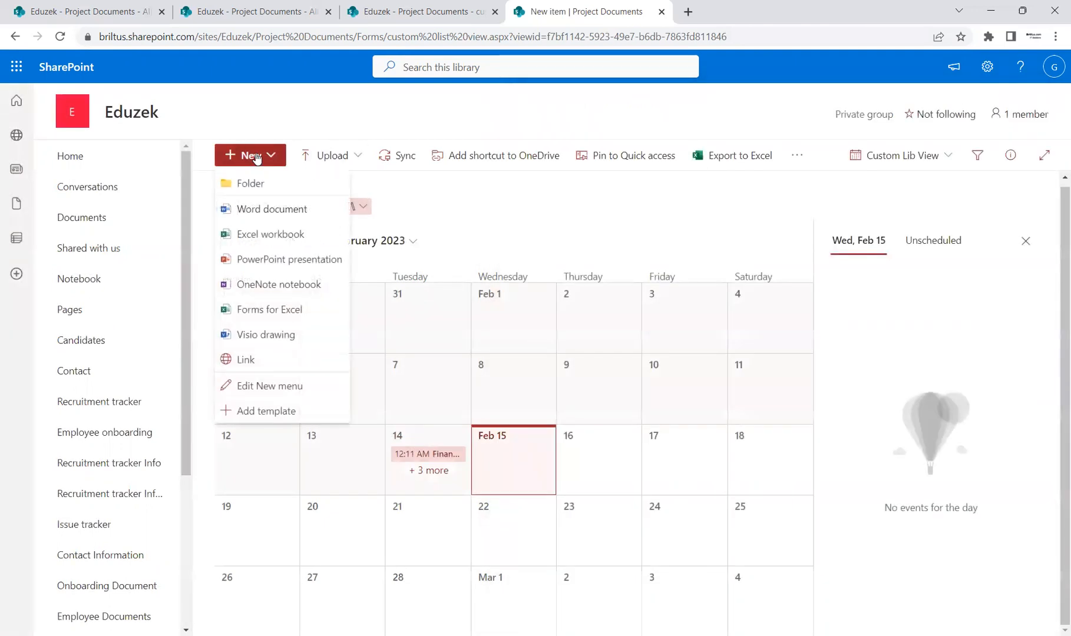
click(263, 217)
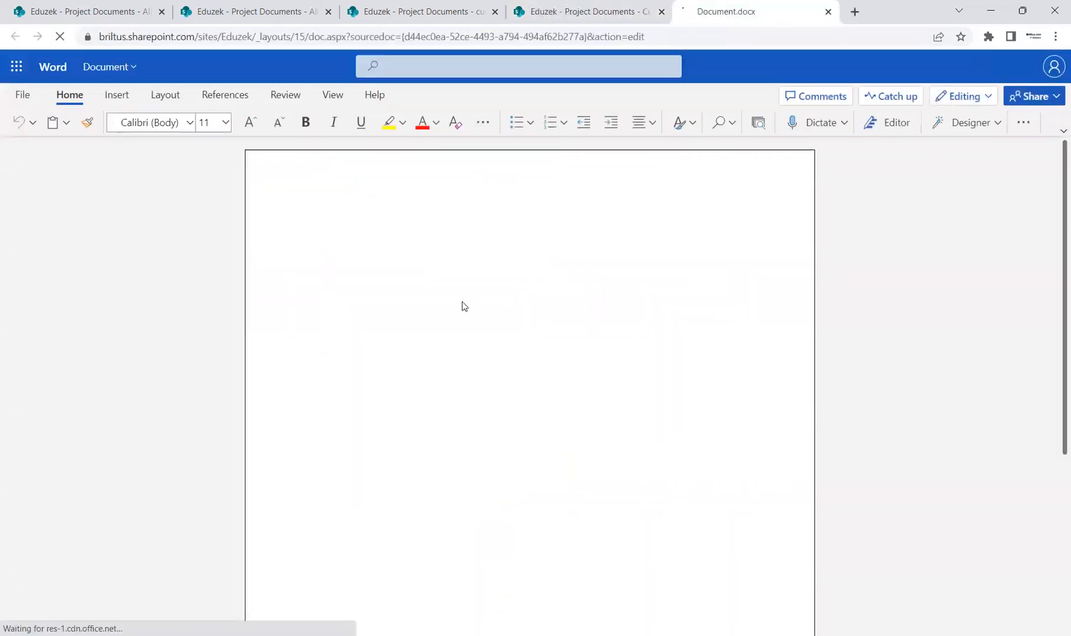
text(This)
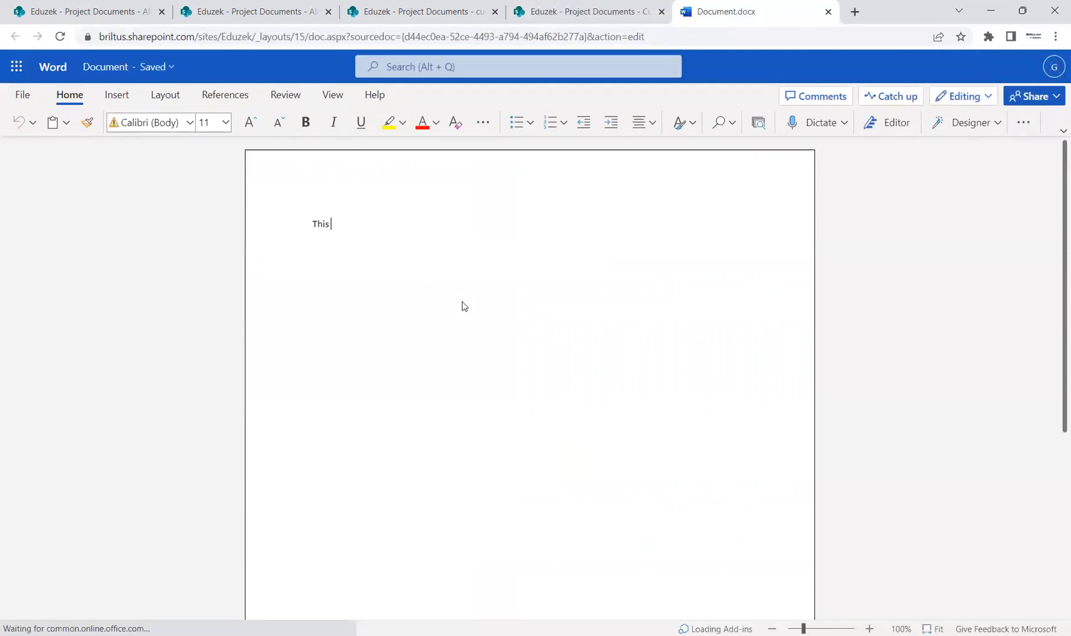
key(BackSpace)
key(BackSpace)
text(Creat)
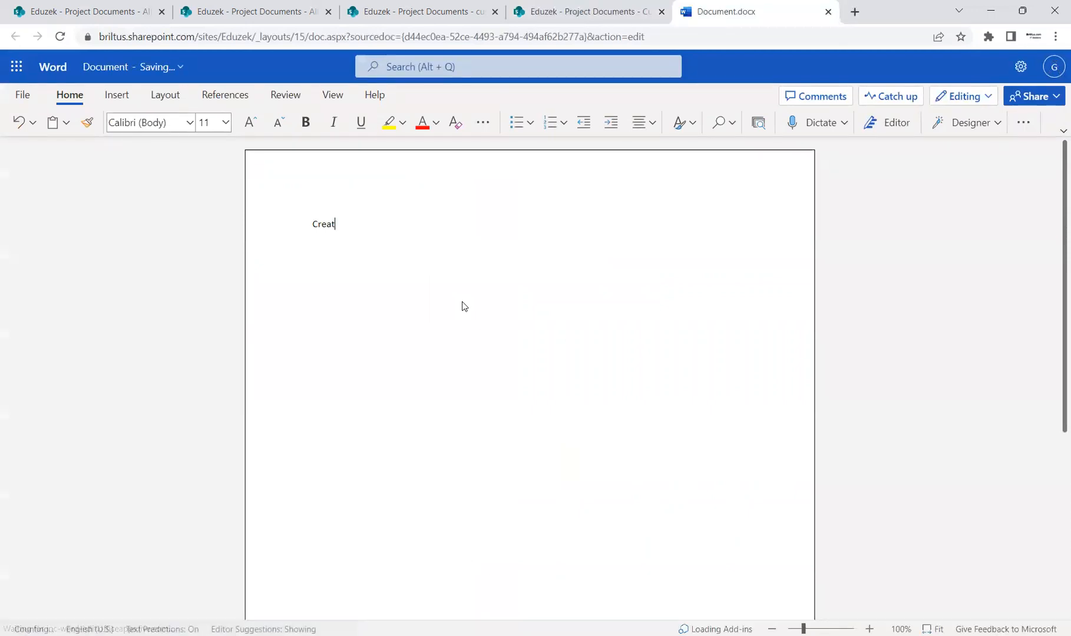
text(ed on 15)
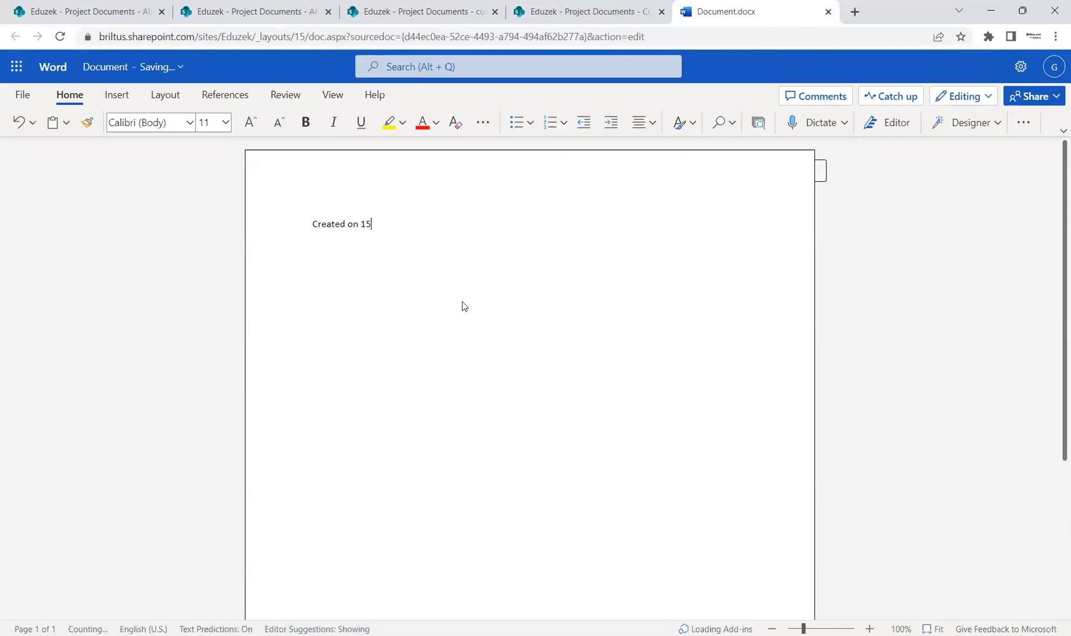
text(th Feb)
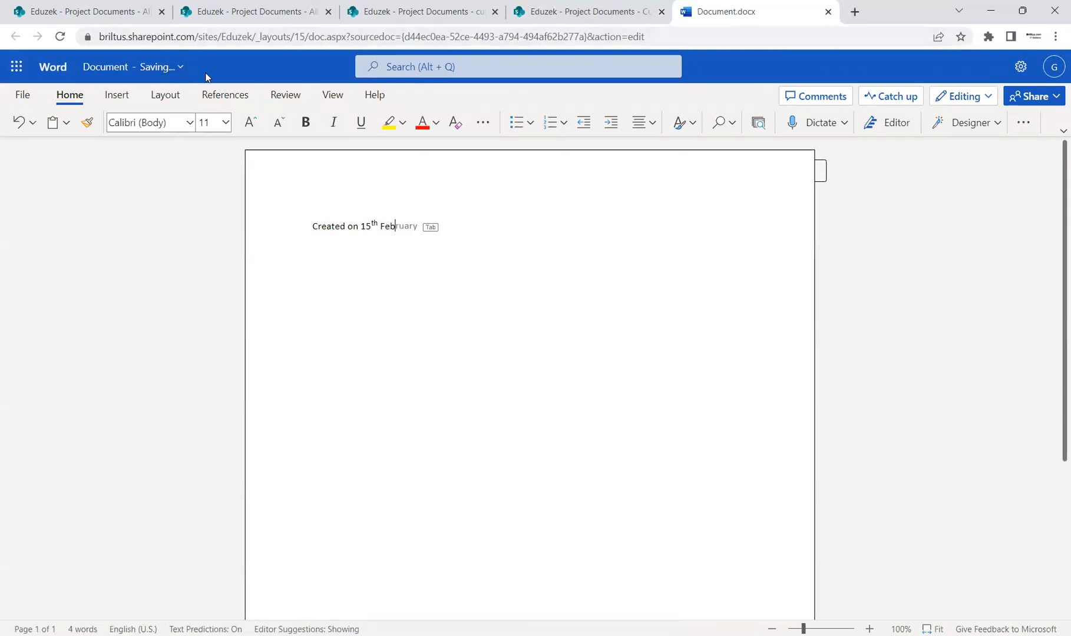
key(Tab)
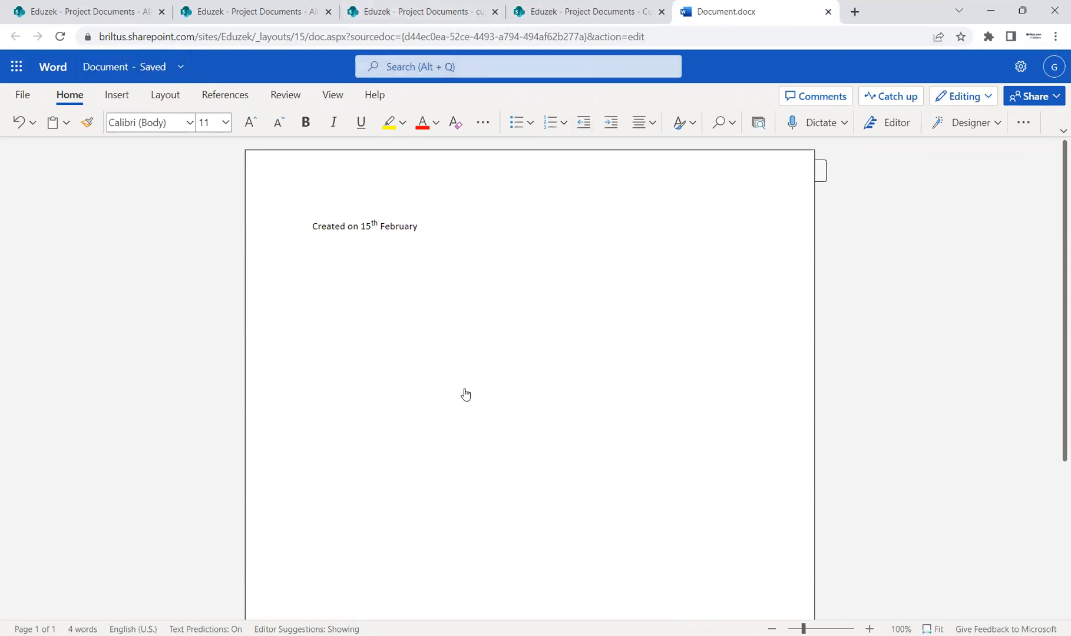
key(ctrl+w)
key(F5)
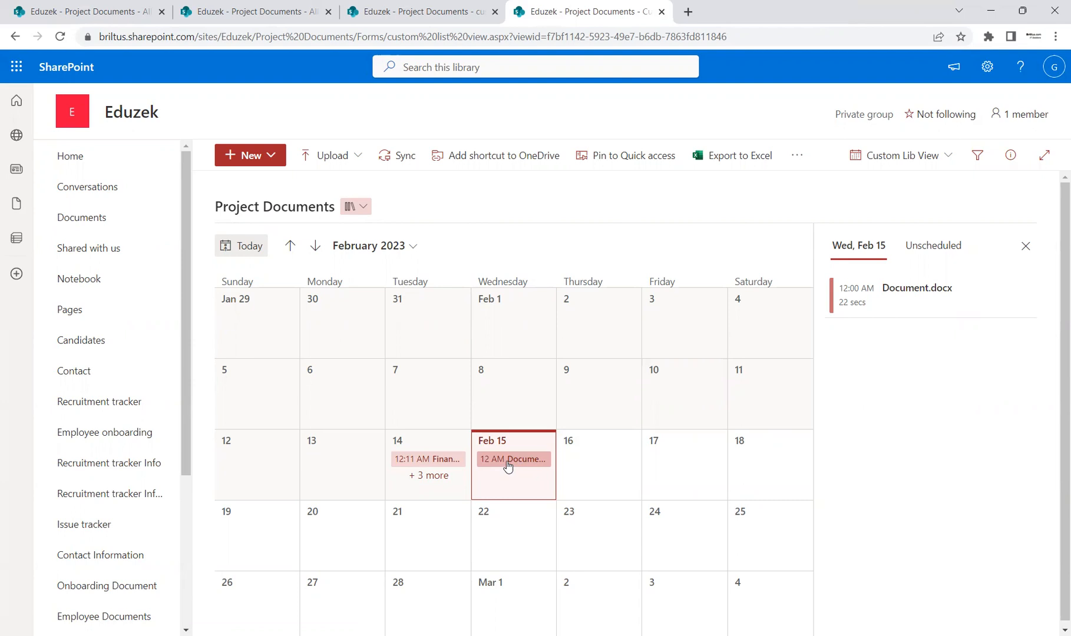
Review the edit settings of Custom Lib View and leave them without saving.
click(948, 158)
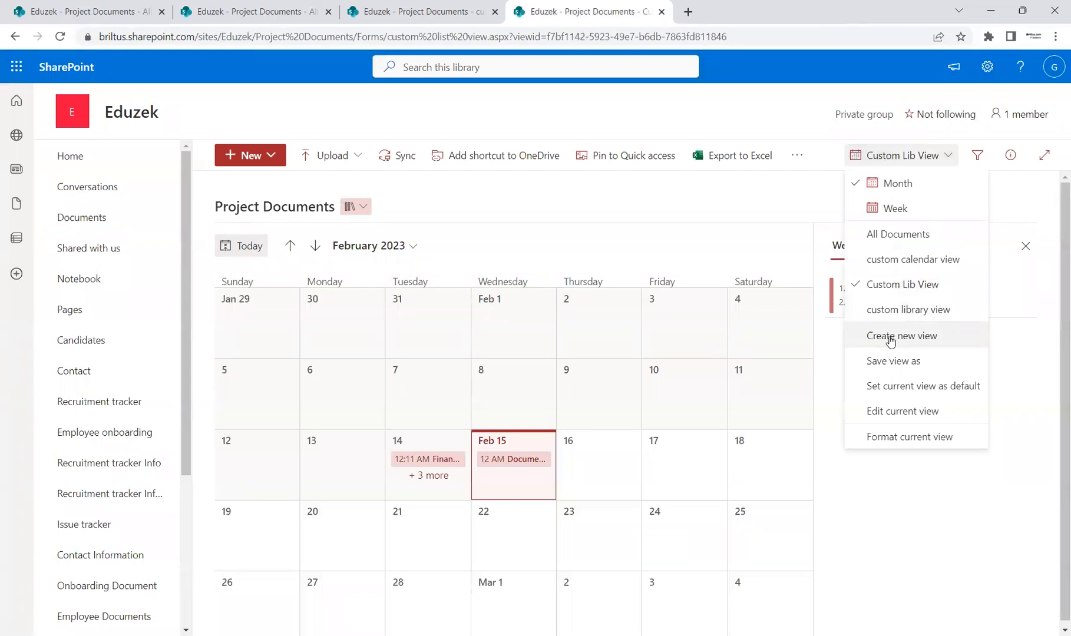
click(757, 184)
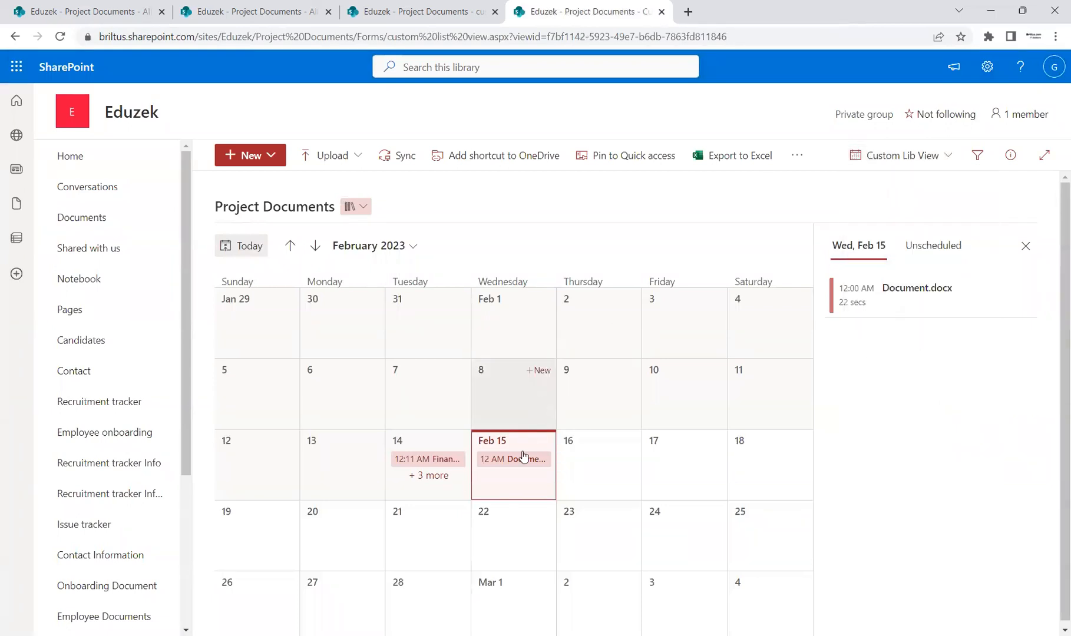
click(945, 155)
click(917, 417)
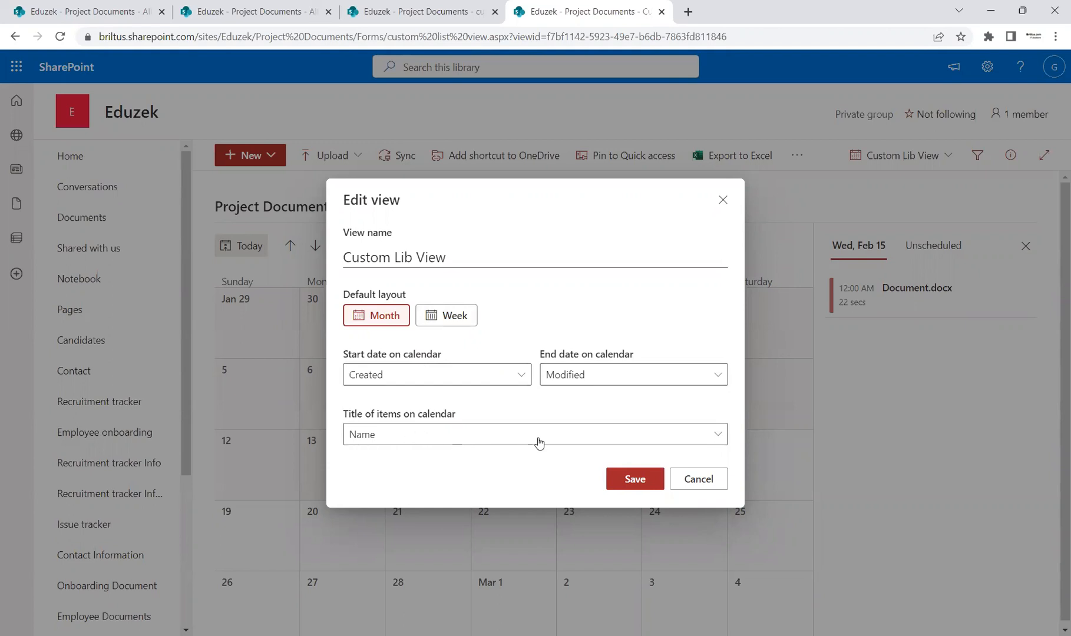
click(698, 479)
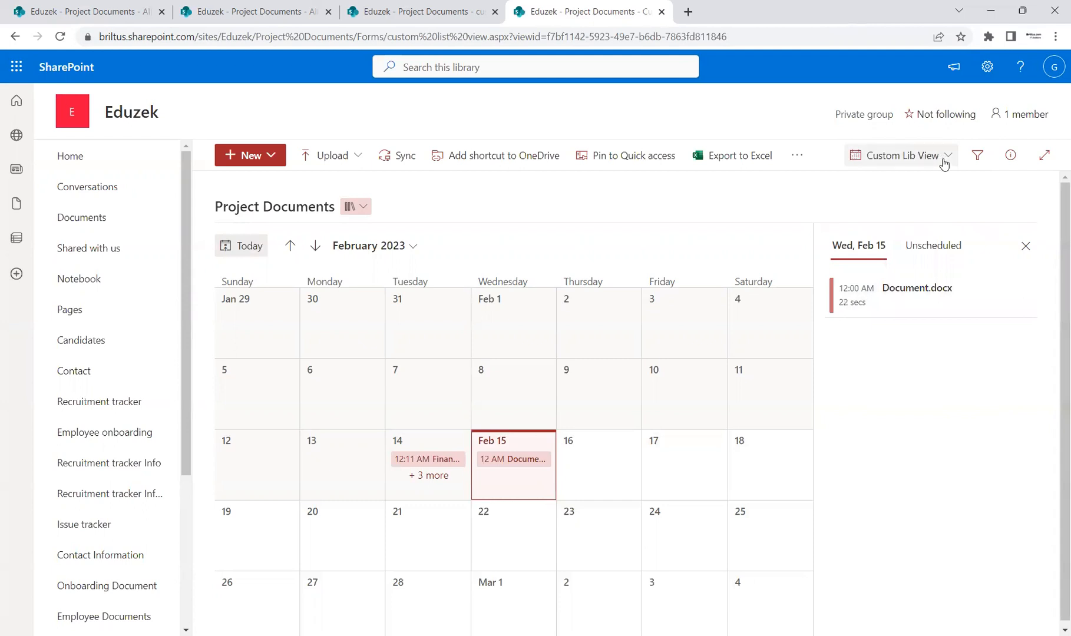
click(987, 67)
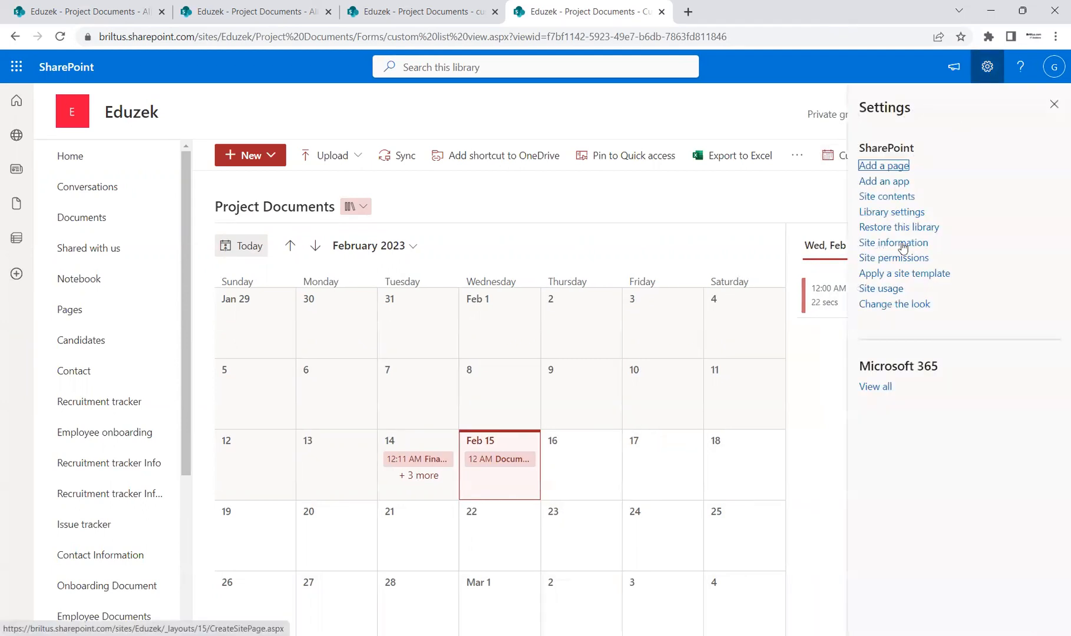
click(899, 217)
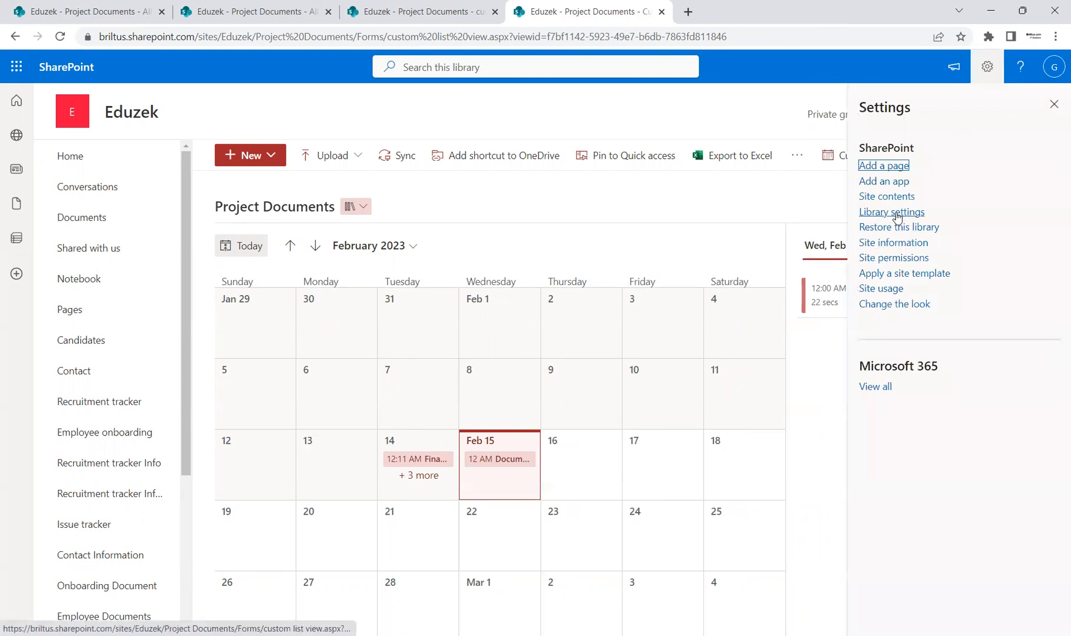
click(1053, 104)
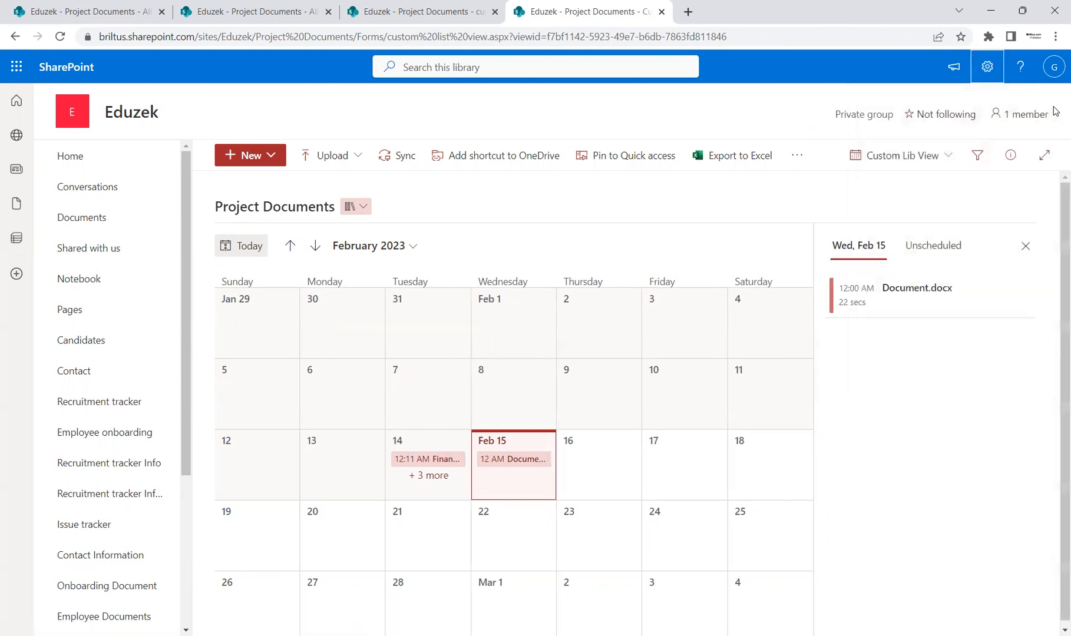
Create a public gallery view named "Custom Gallery View" for the Project Documents library.
click(947, 158)
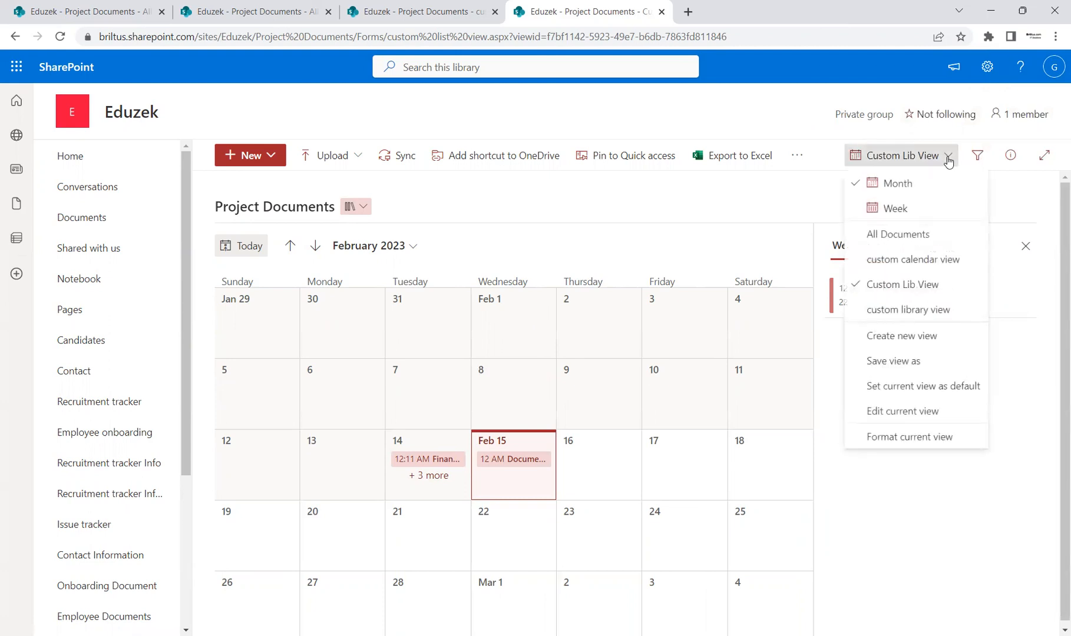
click(916, 340)
click(416, 285)
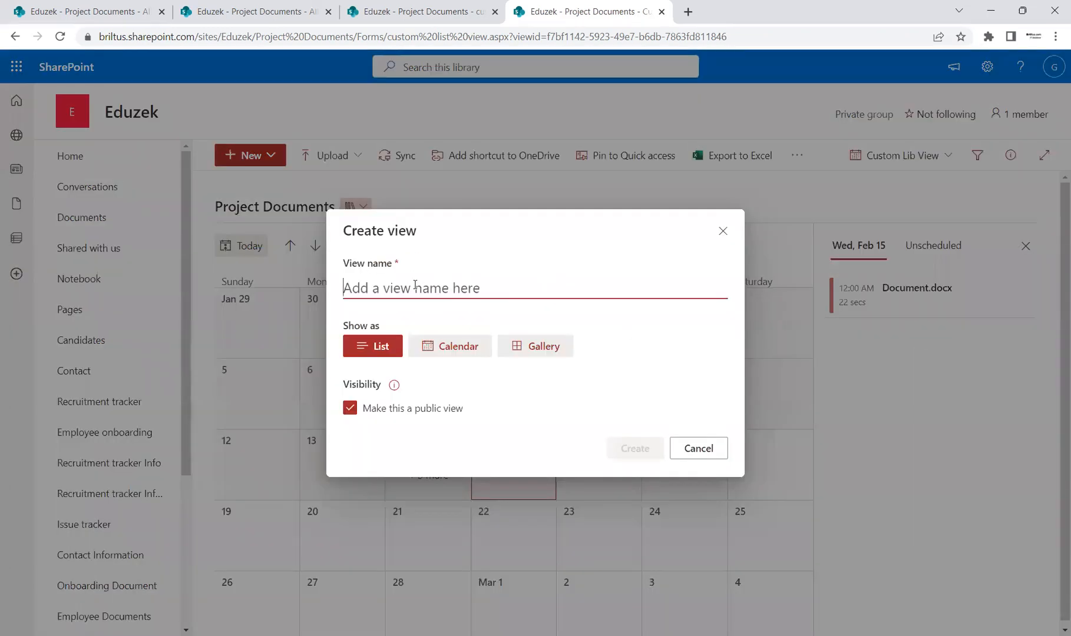
click(556, 352)
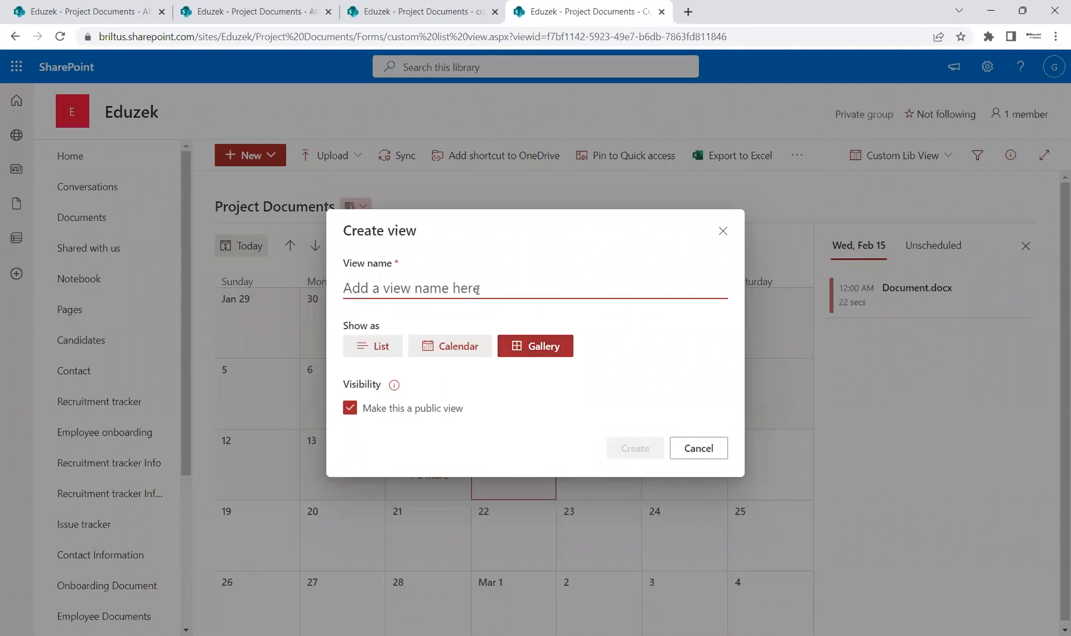
text(Custome)
key(BackSpace)
key(BackSpace)
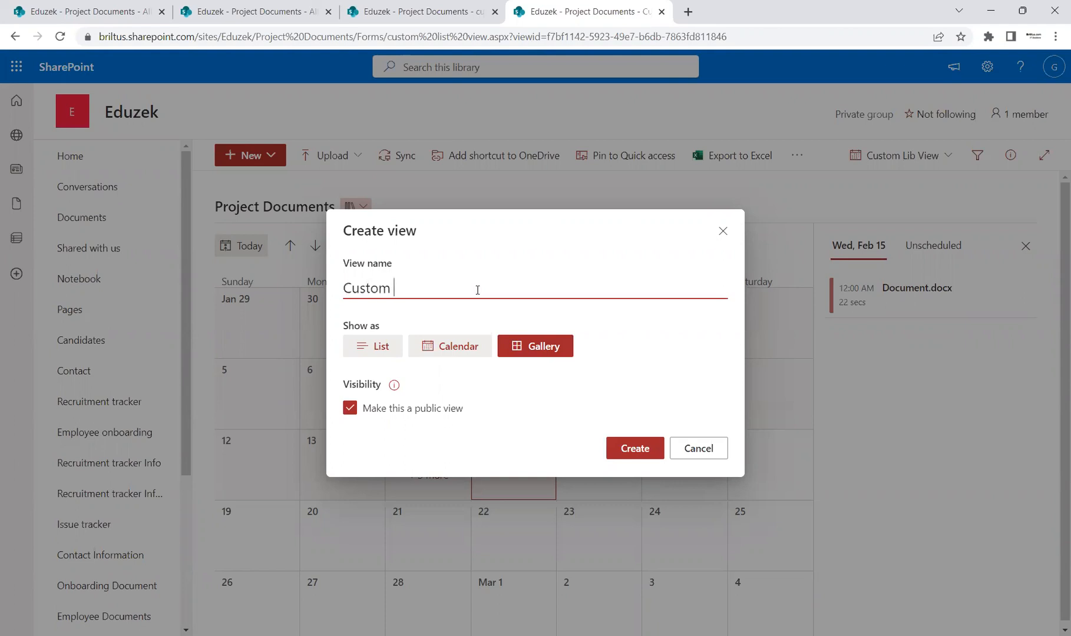
text(LGallery View)
click(629, 448)
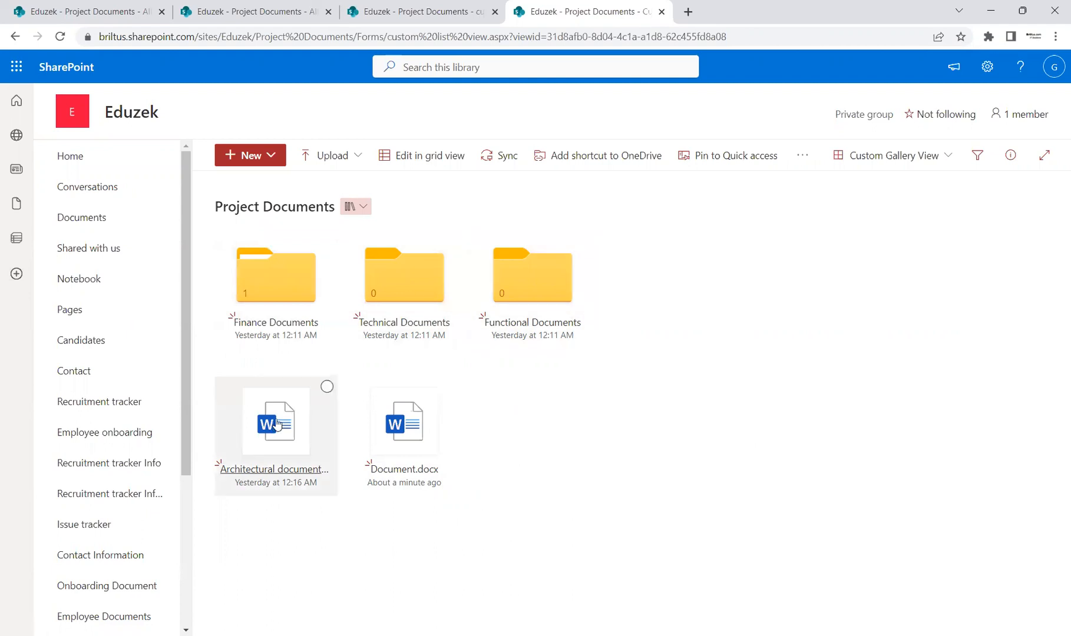
mouse_move(292, 447)
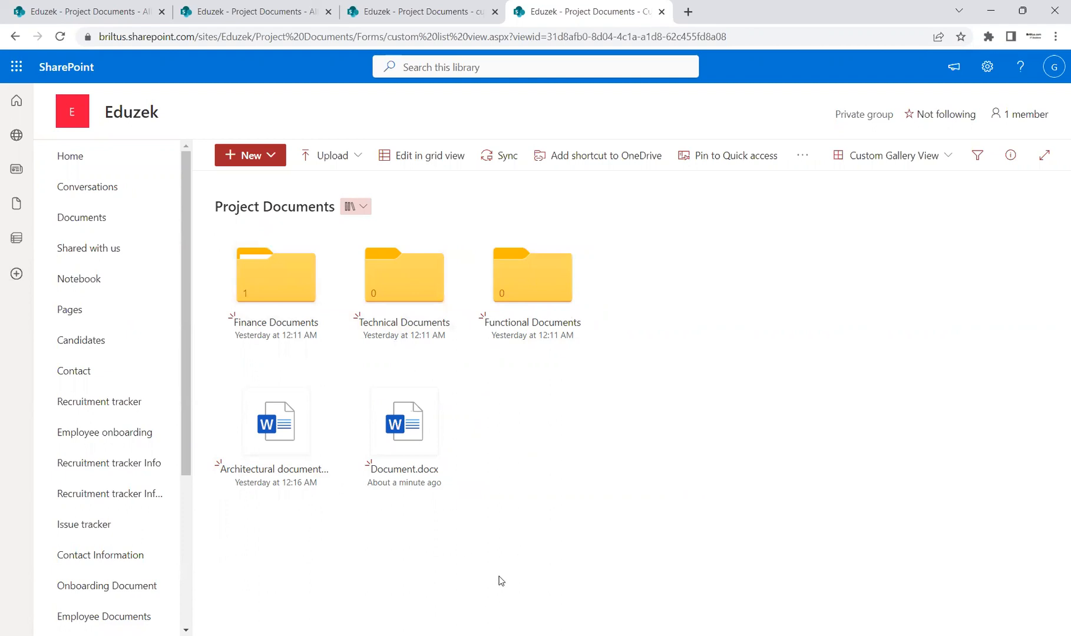
Review the edit settings of Custom Gallery View and leave them without saving.
click(944, 161)
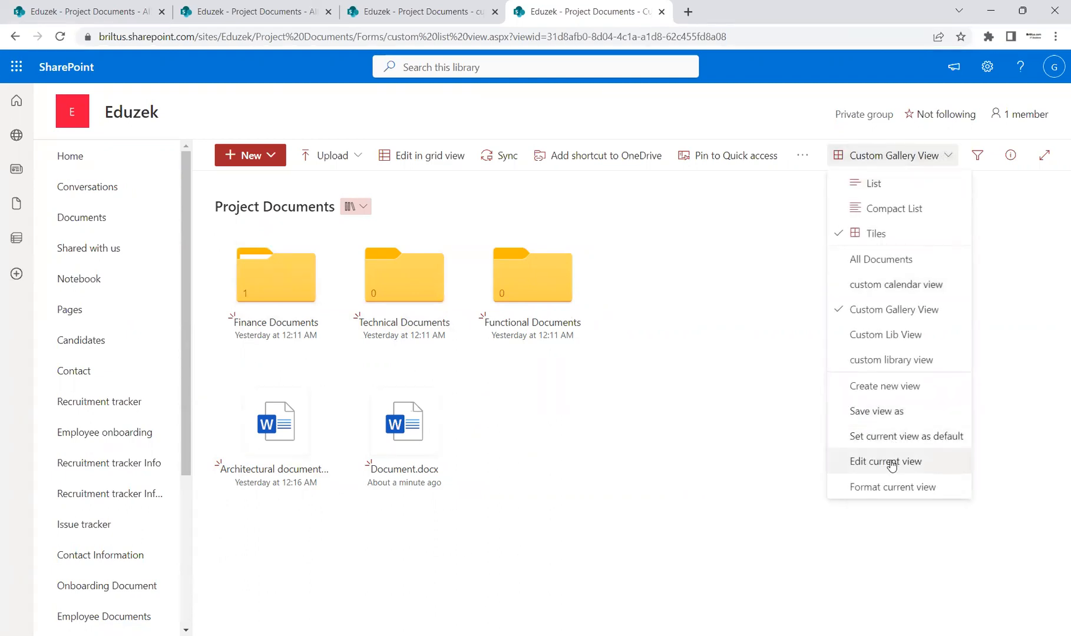
click(892, 463)
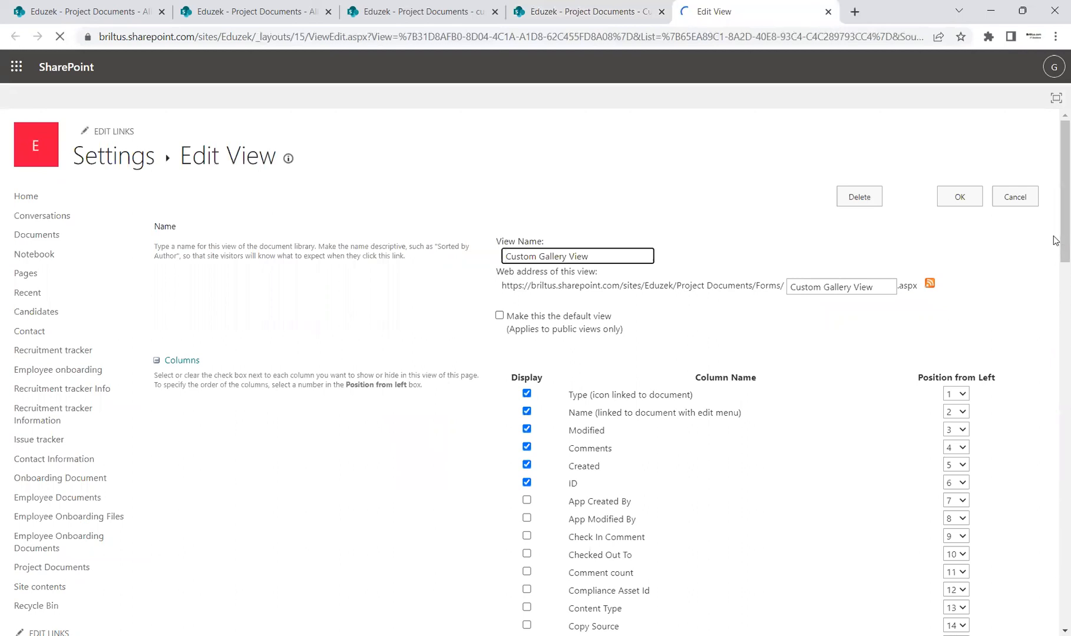
scroll(1055, 254, down, 3)
scroll(1055, 254, down, 12)
scroll(1054, 277, up, 15)
scroll(1054, 154, up, 1)
click(1015, 200)
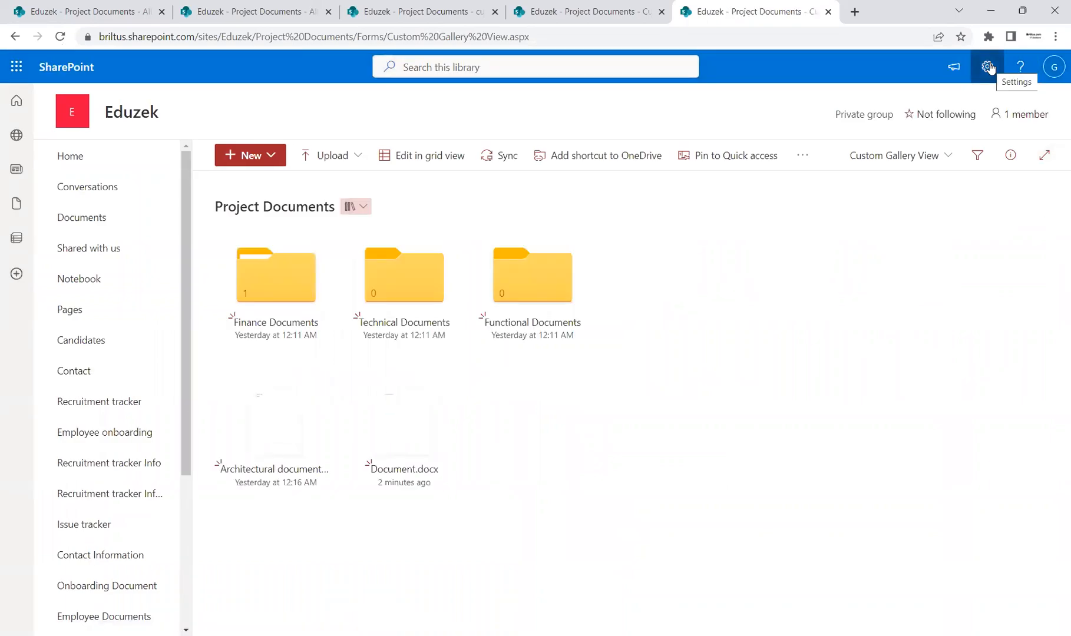
Open the full library settings of Project Documents and show the list of configured views.
click(927, 159)
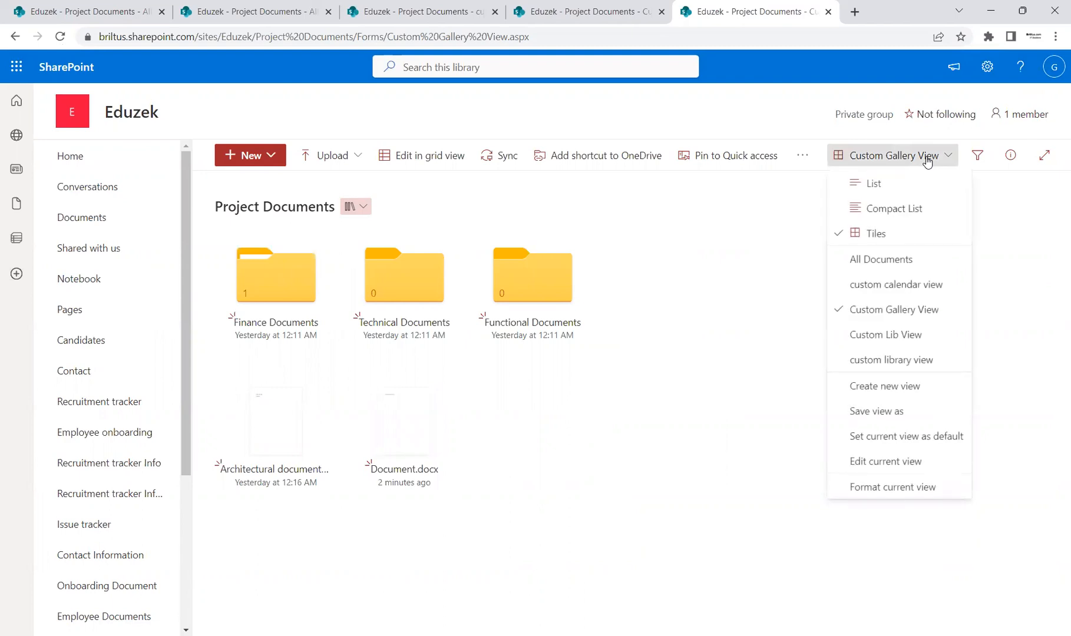
click(986, 67)
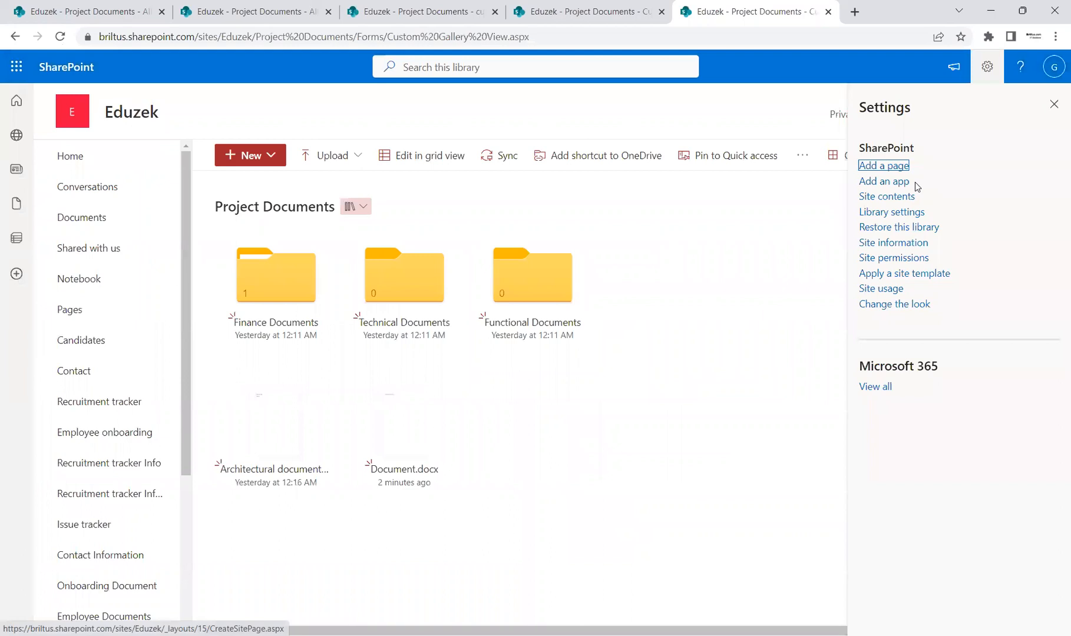
click(904, 212)
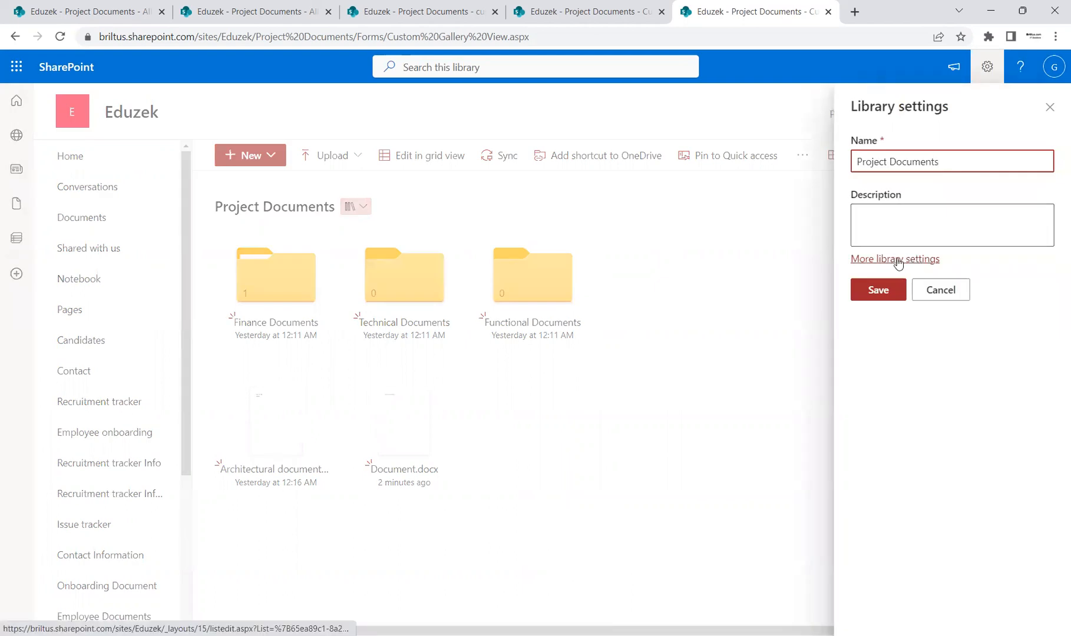
click(897, 259)
scroll(1054, 509, down, 5)
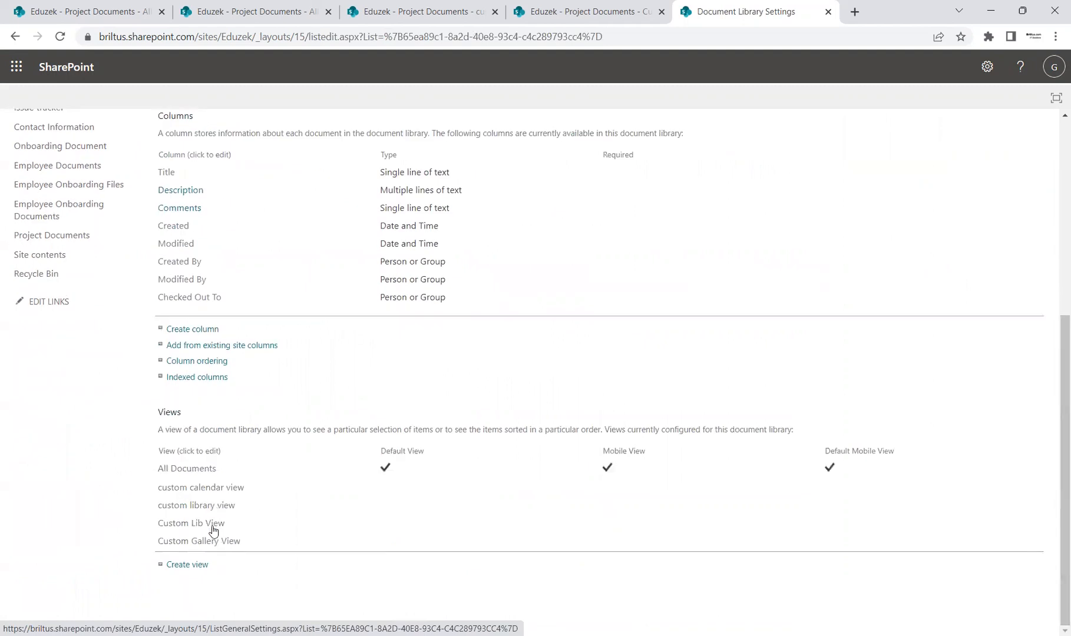
Review the edit settings of custom calendar view from the library settings and leave them without saving.
click(208, 489)
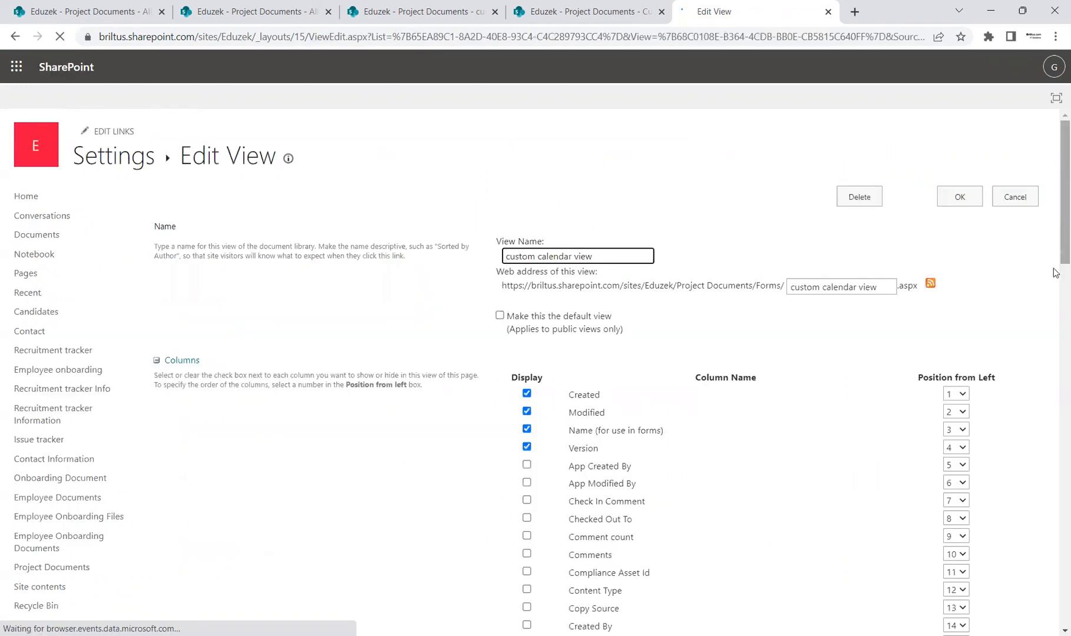
scroll(1054, 277, down, 5)
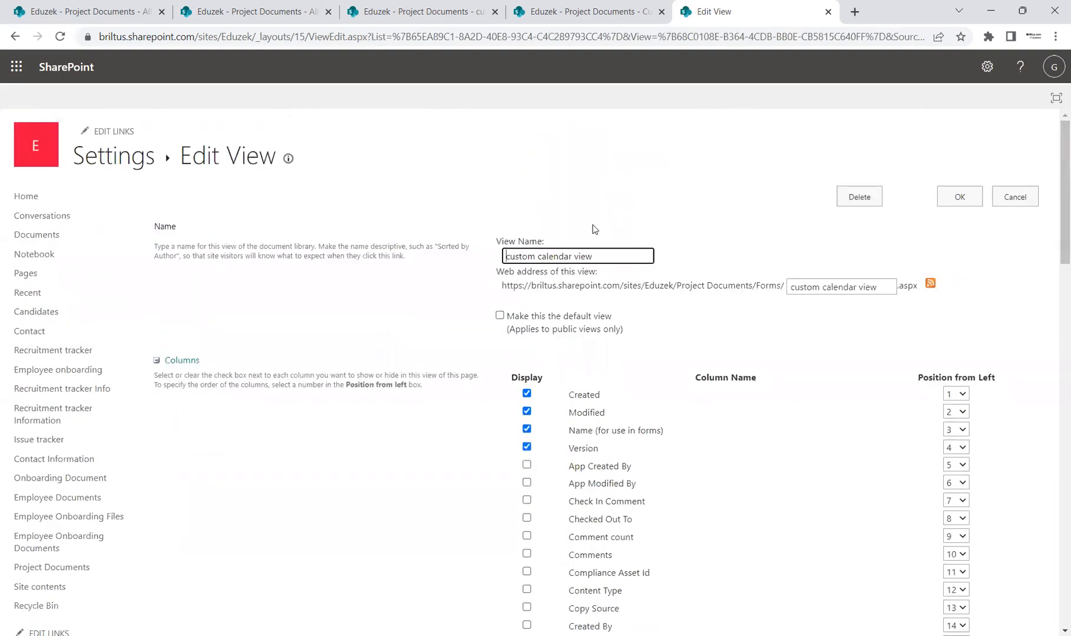
mouse_move(1055, 213)
mouse_down()
mouse_move(1054, 507)
mouse_move(1055, 221)
mouse_up()
click(1001, 203)
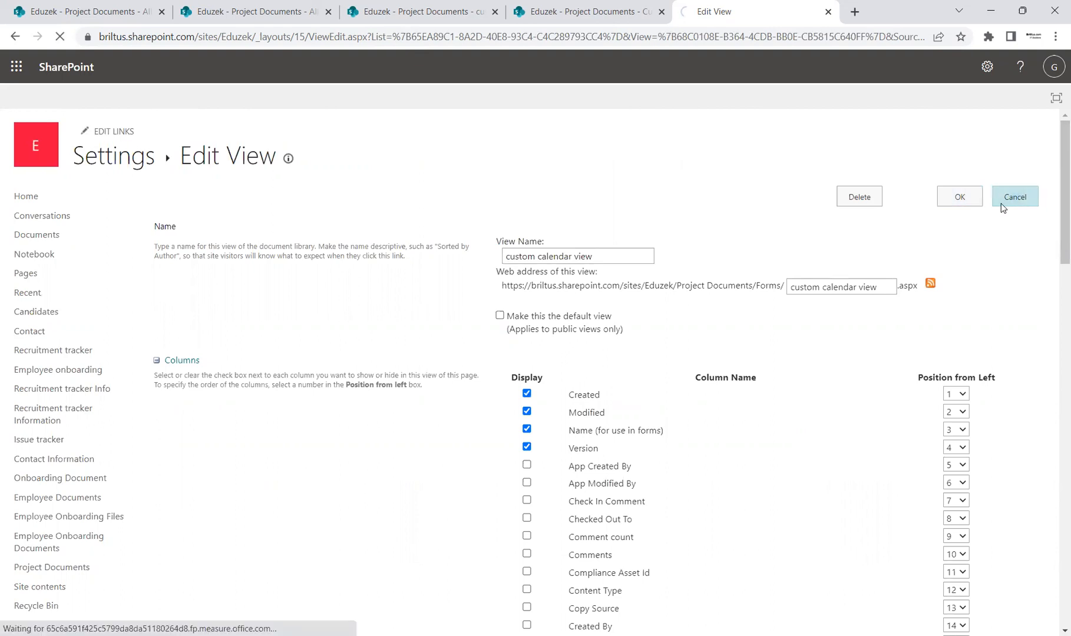
Look over the columns and views in the library settings, and return to the Project Documents library.
drag(1060, 281, 1060, 470)
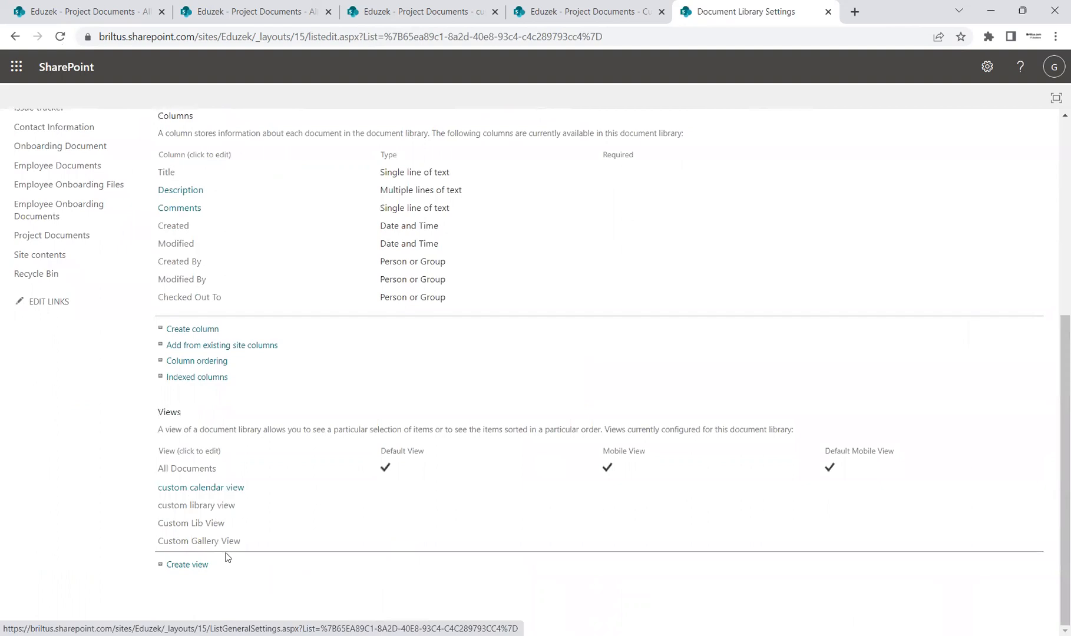
drag(1054, 472, 1054, 160)
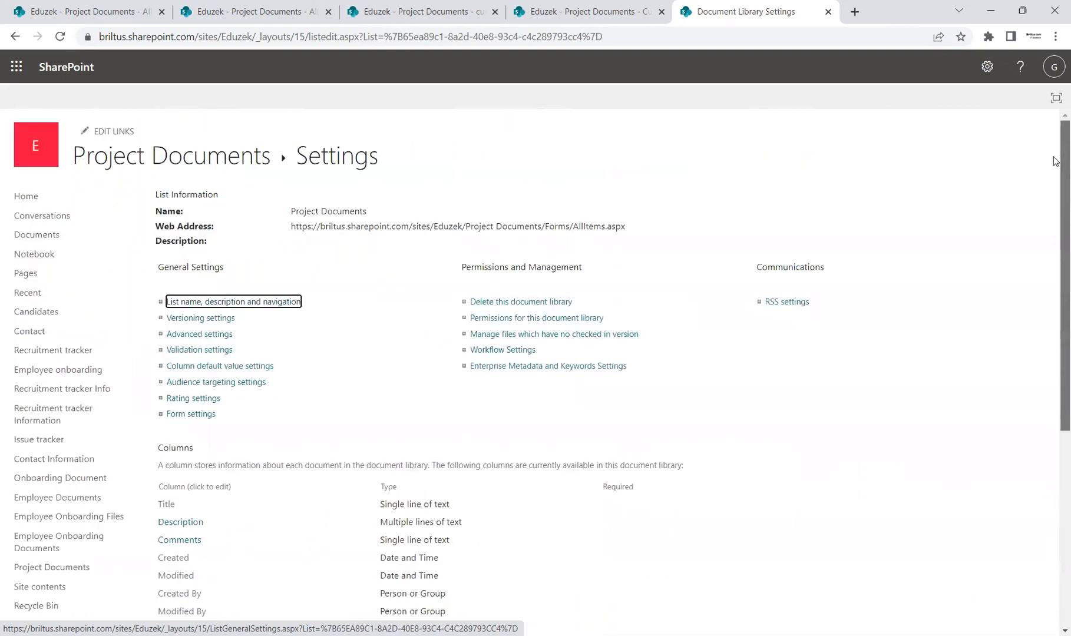
click(180, 154)
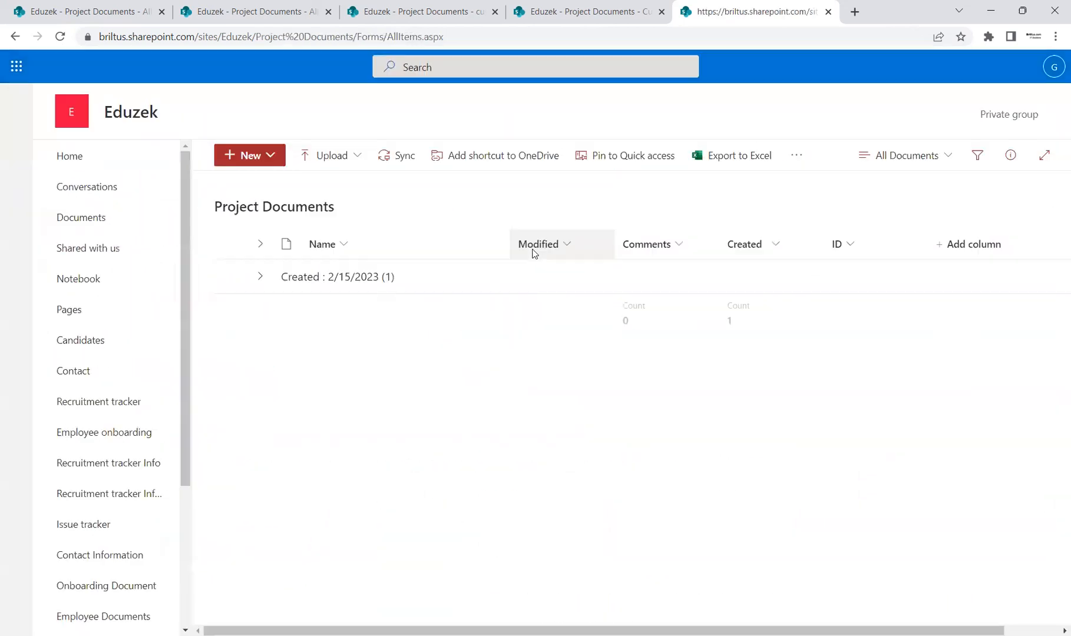
Open the form for a new view and examine its public view visibility option.
click(941, 157)
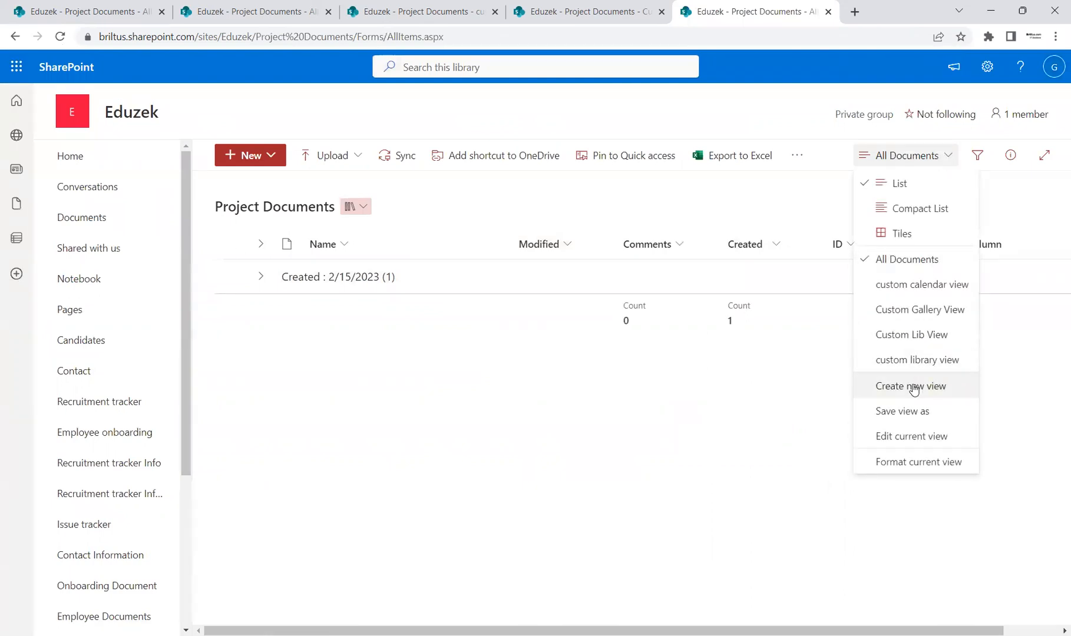
click(913, 388)
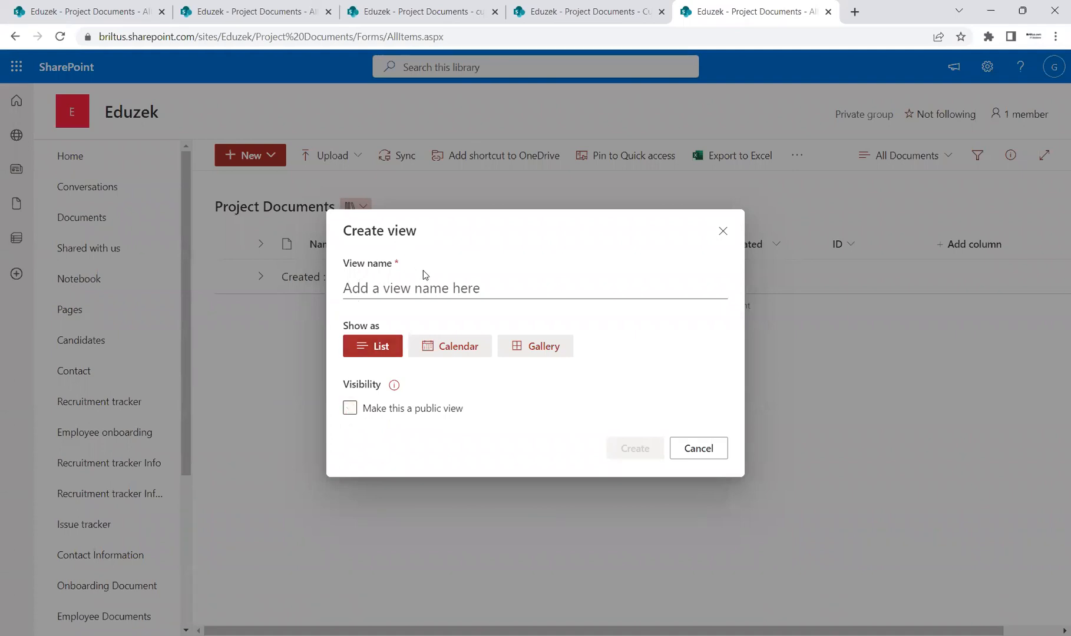
click(349, 408)
mouse_move(394, 388)
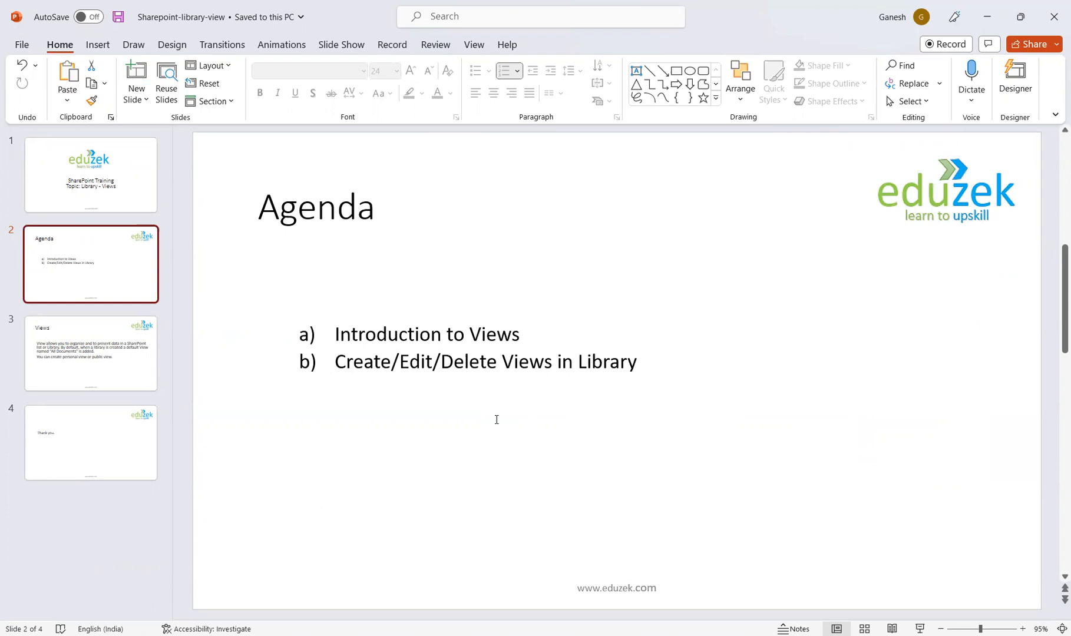
Switch to the PowerPoint presentation and show the closing "Thank you." slide.
click(121, 446)
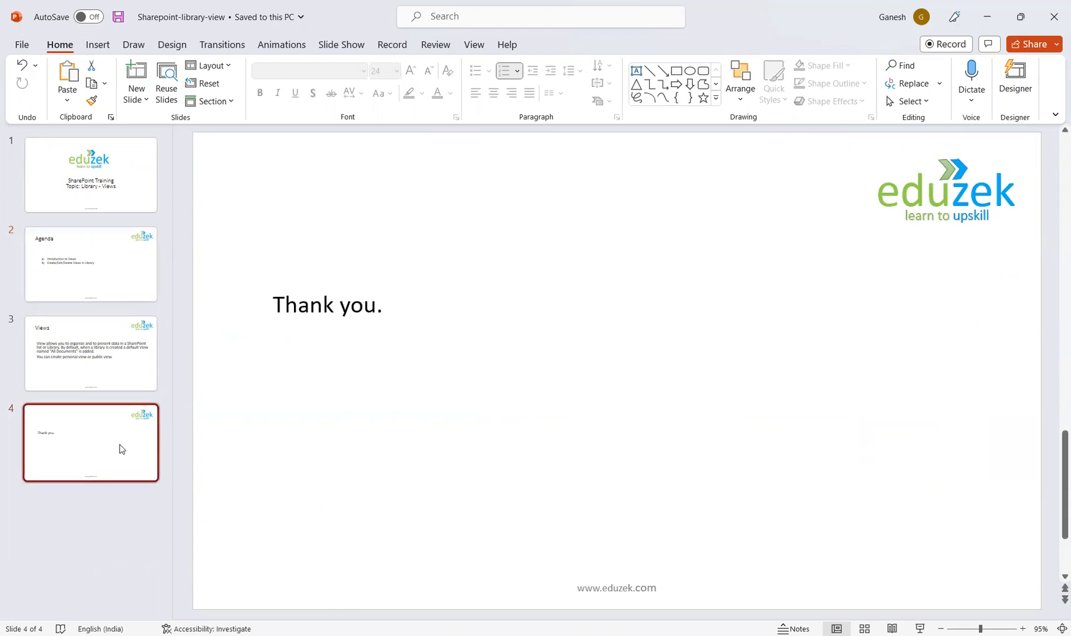